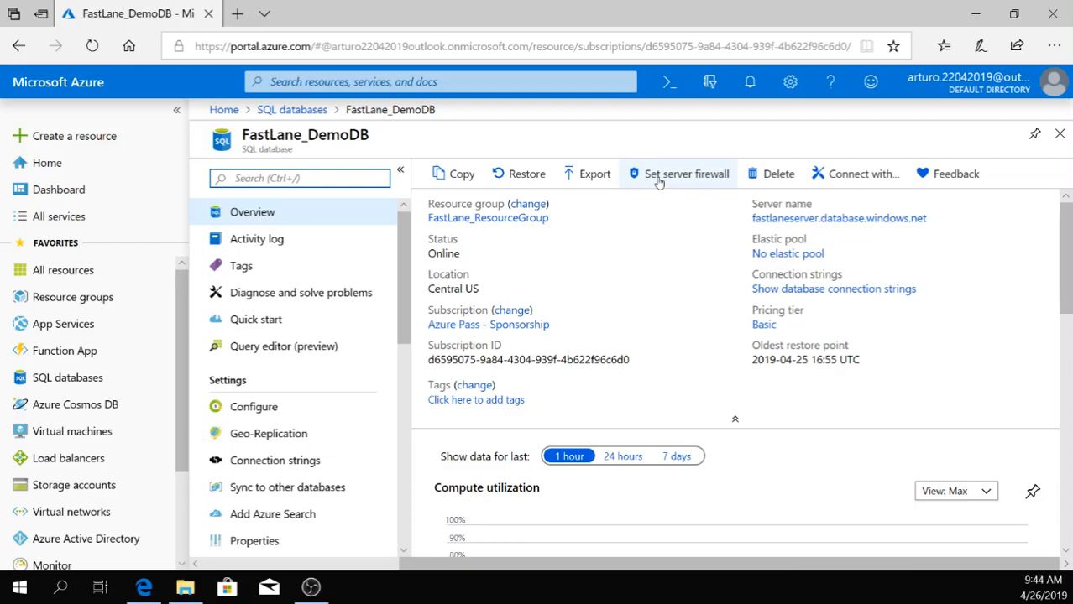
Add the current client IP address as a firewall rule for the database's server and save the firewall settings.
{"action": "left_click", "coordinate": [659, 176]}
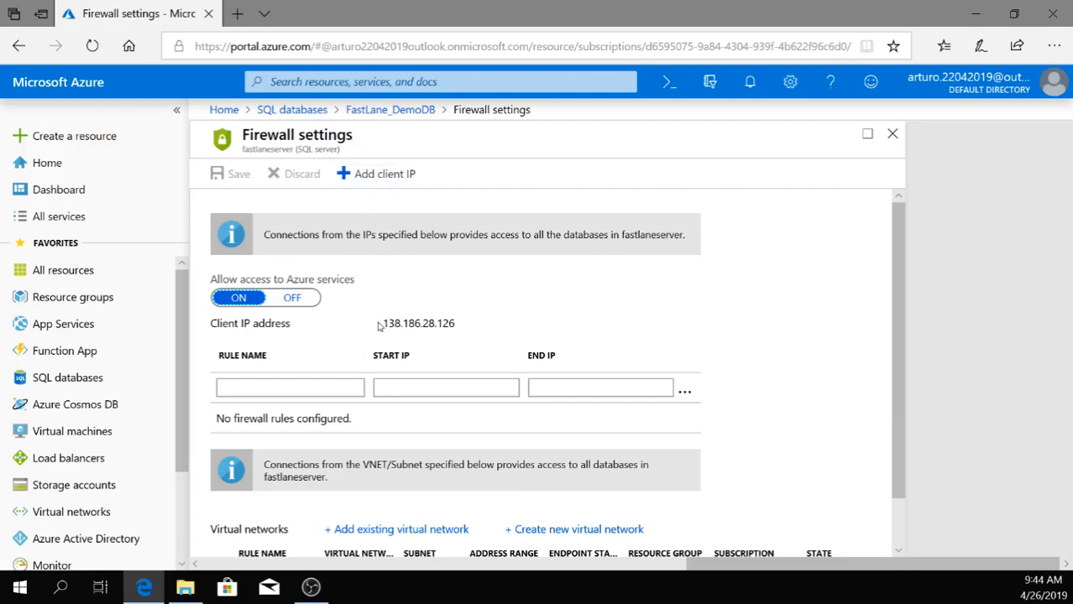
{"action": "left_click", "coordinate": [392, 178]}
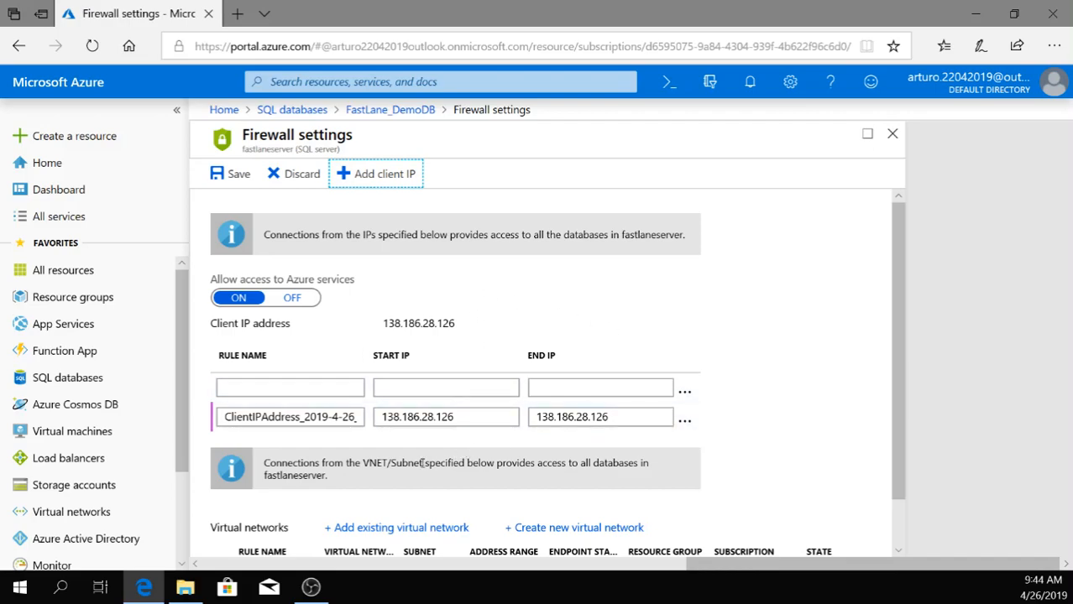
{"action": "scroll", "coordinate": [421, 463], "scroll_direction": "down", "scroll_amount": 1}
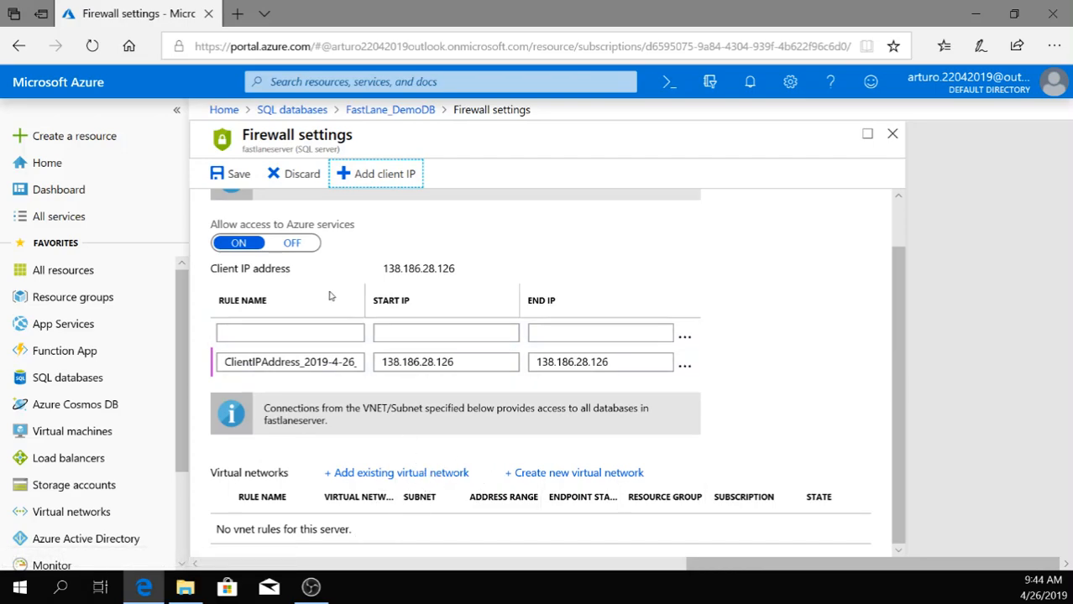
{"action": "left_click", "coordinate": [237, 176]}
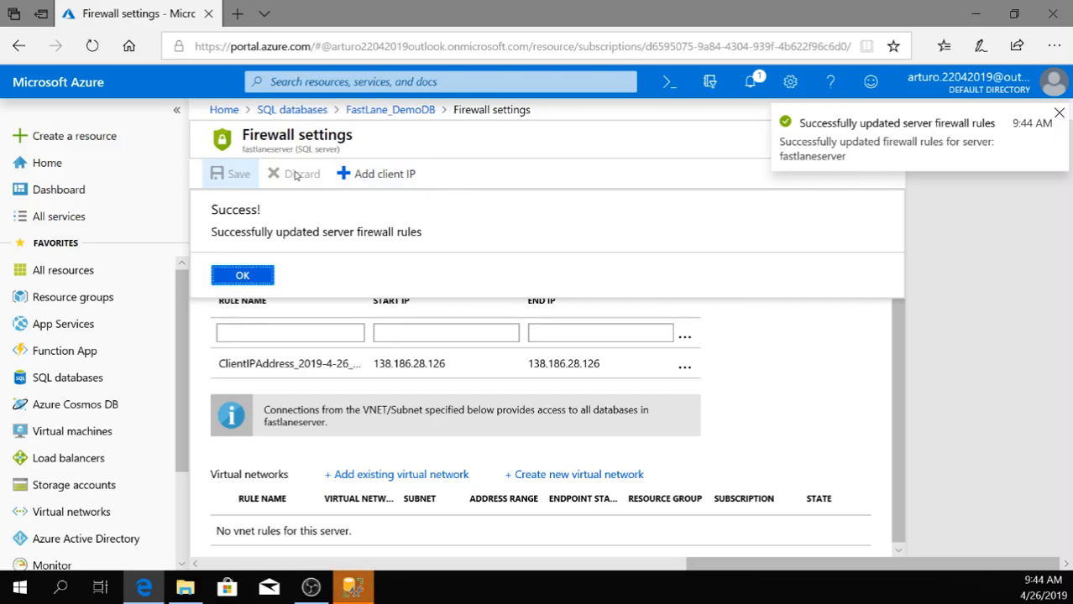
Open the query editor for FastLane_DemoDB and log in as serveradmin with SQL server authentication and the account password.
{"action": "left_click", "coordinate": [411, 117]}
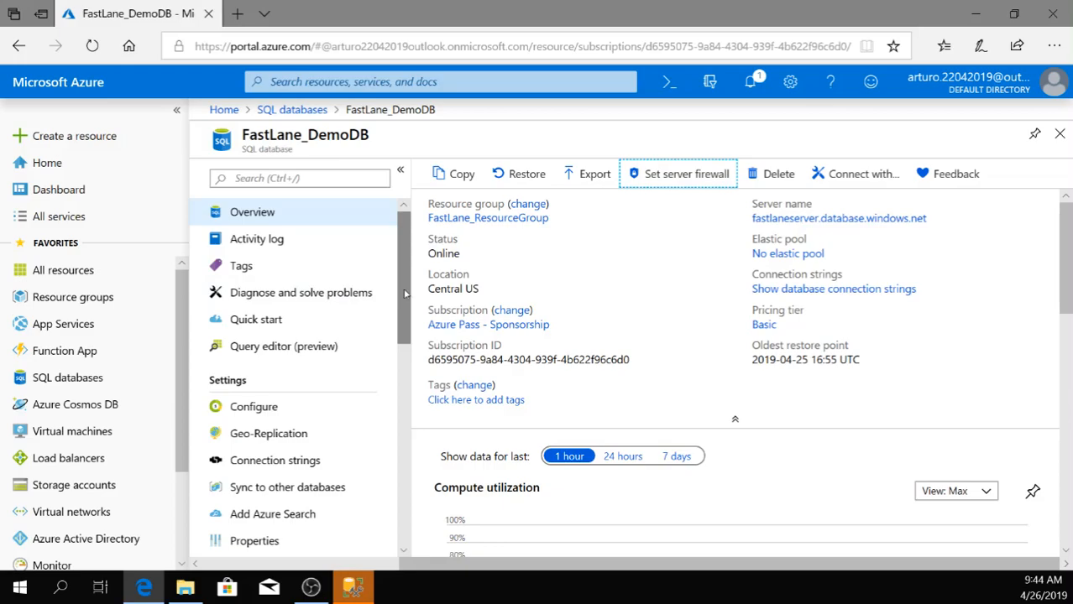
{"action": "scroll", "coordinate": [405, 294], "scroll_direction": "down", "scroll_amount": 1}
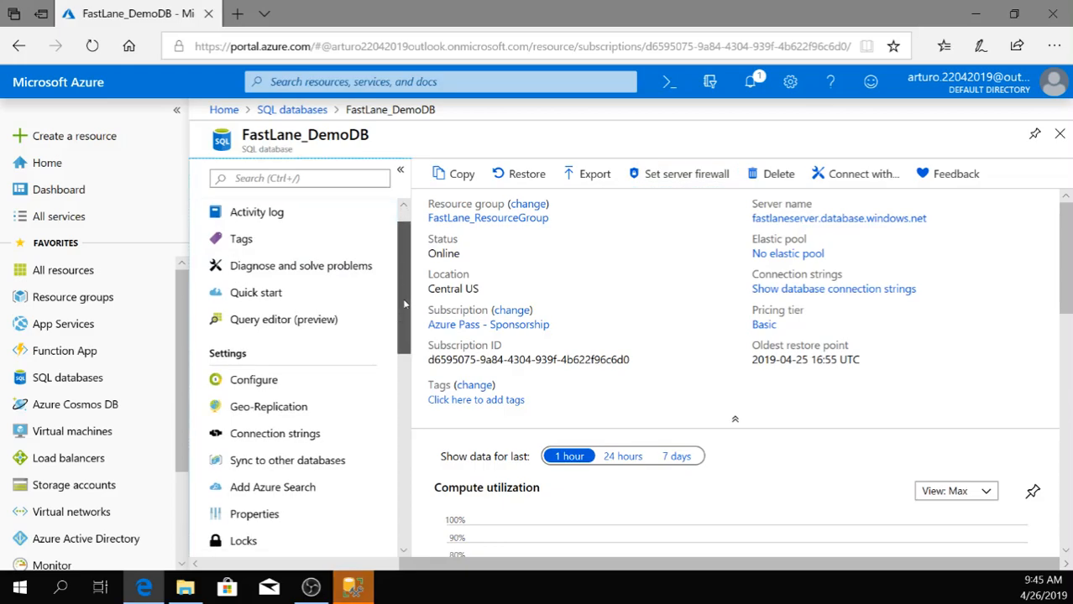
{"action": "left_click", "coordinate": [284, 320]}
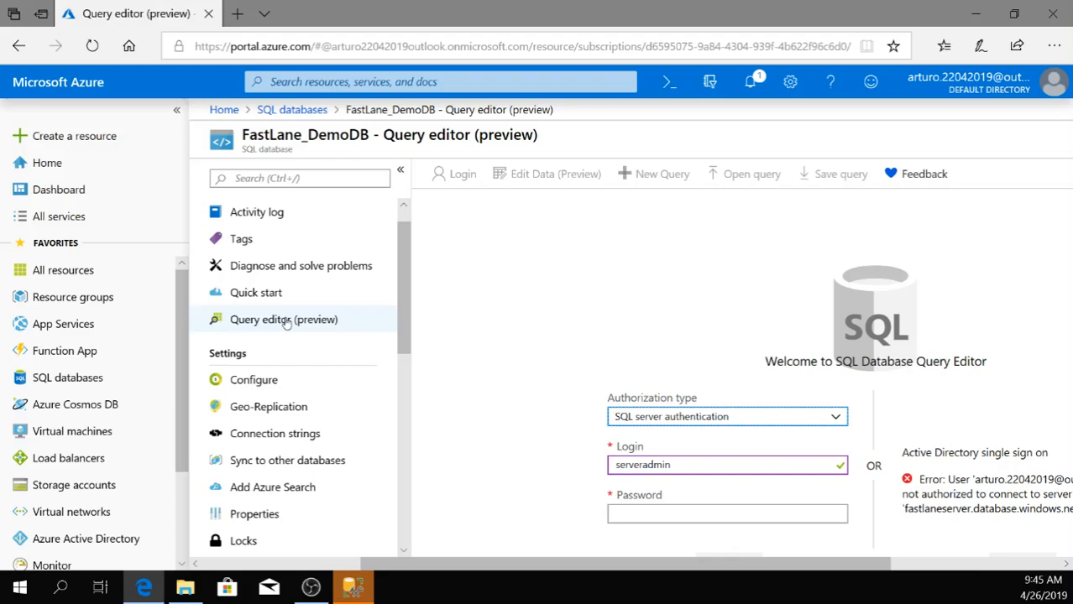
{"action": "left_click", "coordinate": [318, 327]}
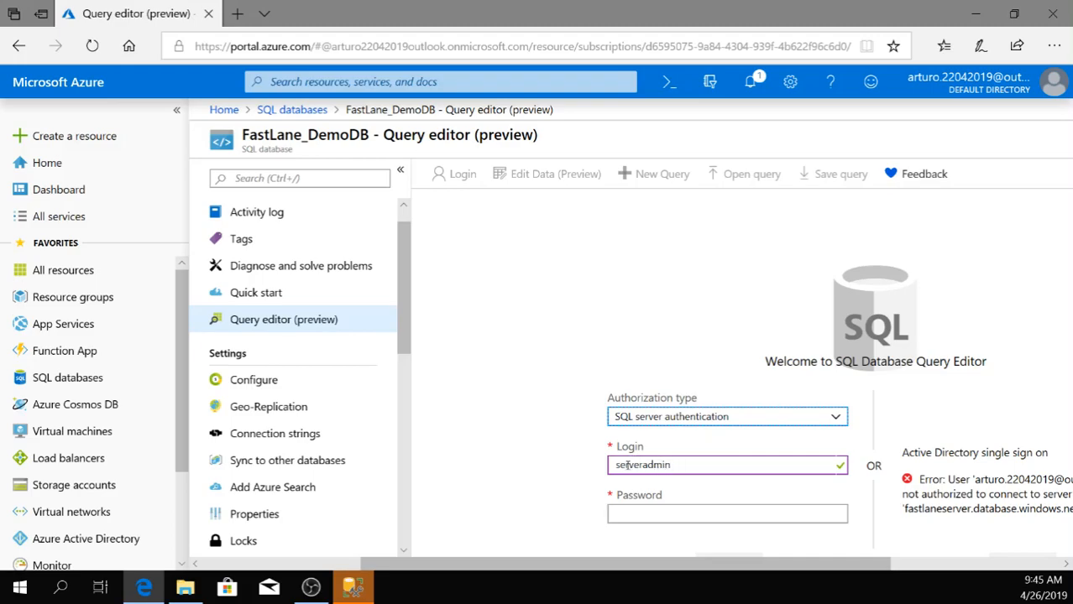
{"action": "left_click", "coordinate": [637, 514]}
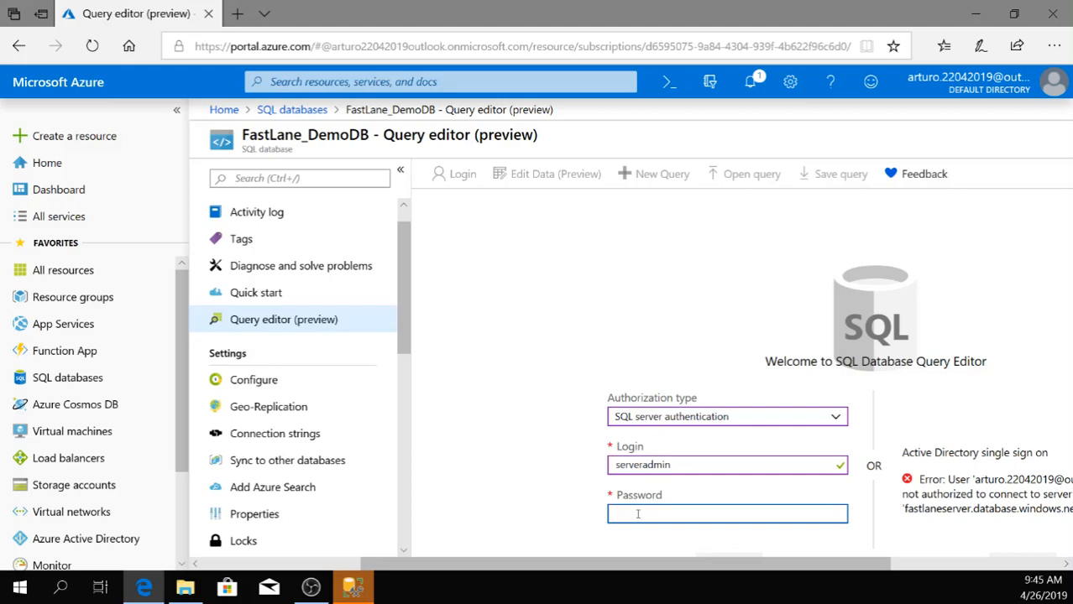
{"action": "type", "text": "************"}
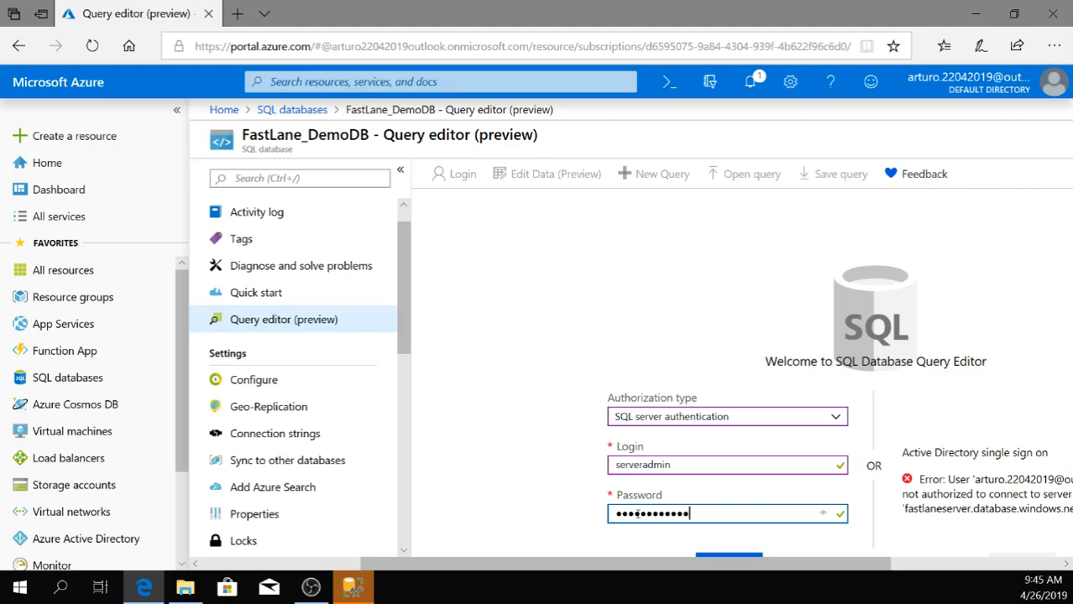
{"action": "scroll", "coordinate": [788, 458], "scroll_direction": "down", "scroll_amount": 1}
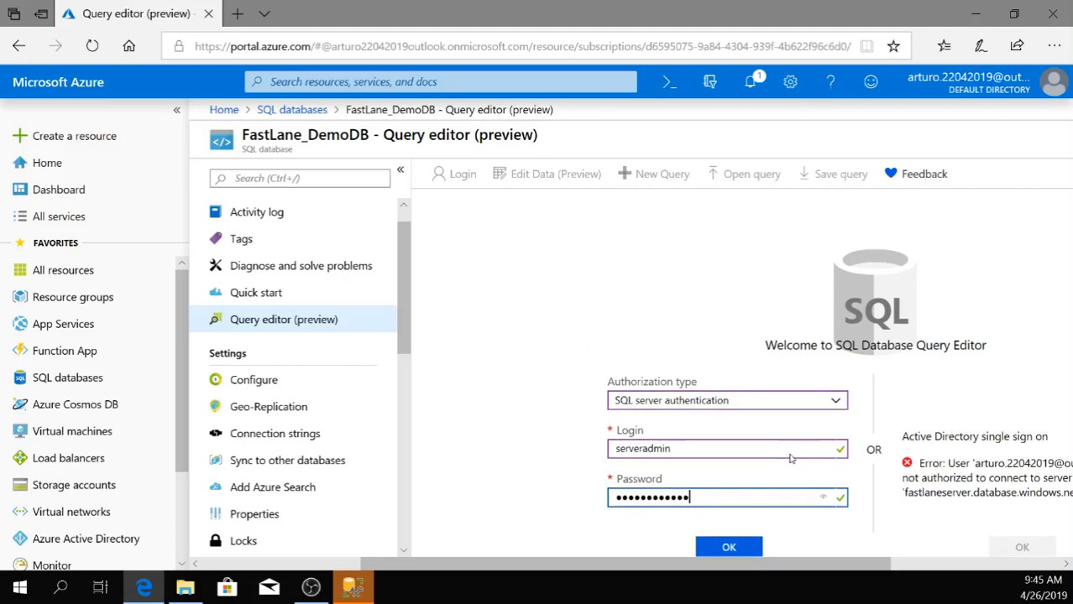
{"action": "left_click", "coordinate": [728, 547]}
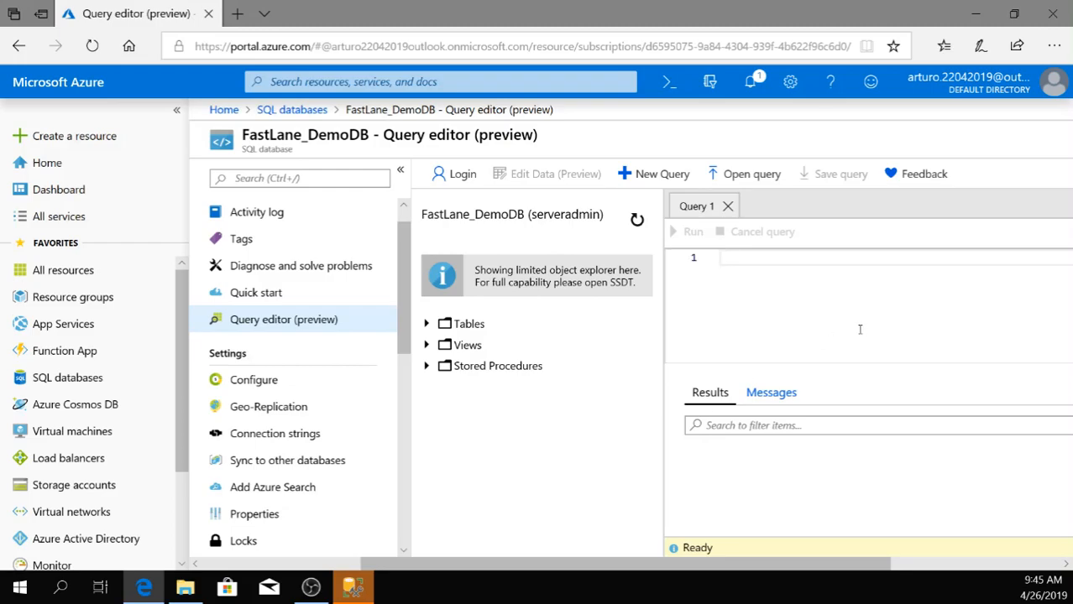
Expand the database's Tables folder, and run the query "select * from saleslt.product" to look across the result columns.
{"action": "left_click", "coordinate": [428, 325]}
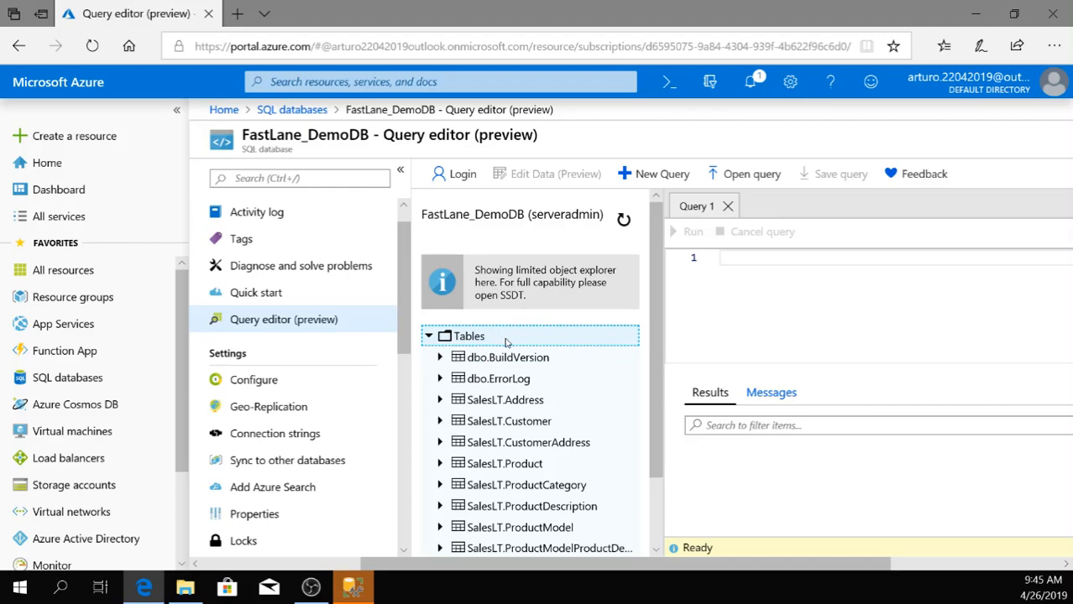
{"action": "scroll", "coordinate": [510, 438], "scroll_direction": "down", "scroll_amount": 1}
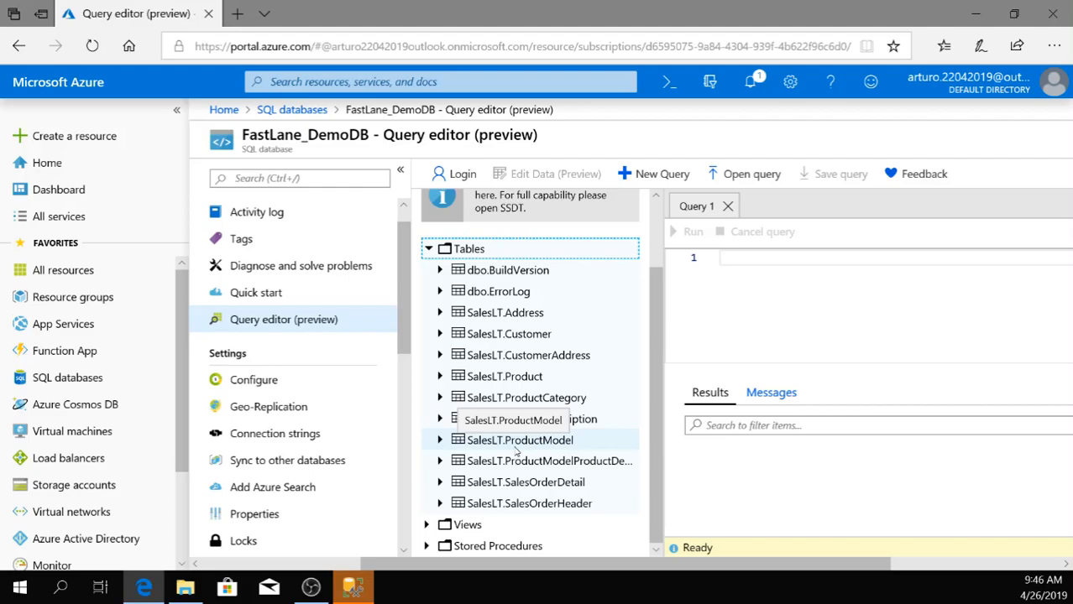
{"action": "left_click", "coordinate": [740, 261]}
{"action": "type", "text": "select"}
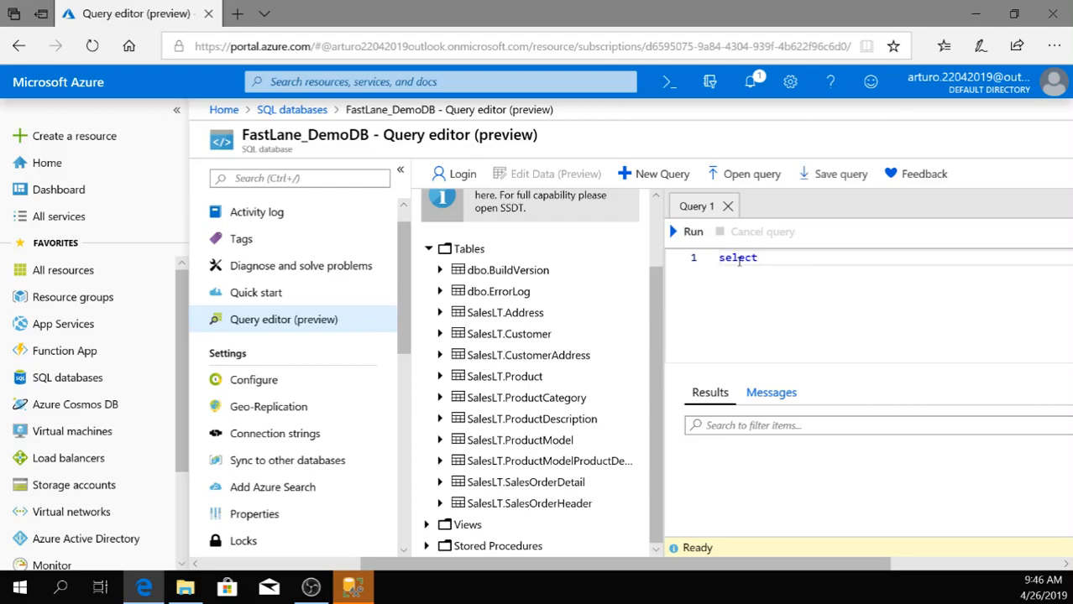
{"action": "type", "text": " * from saleslt"}
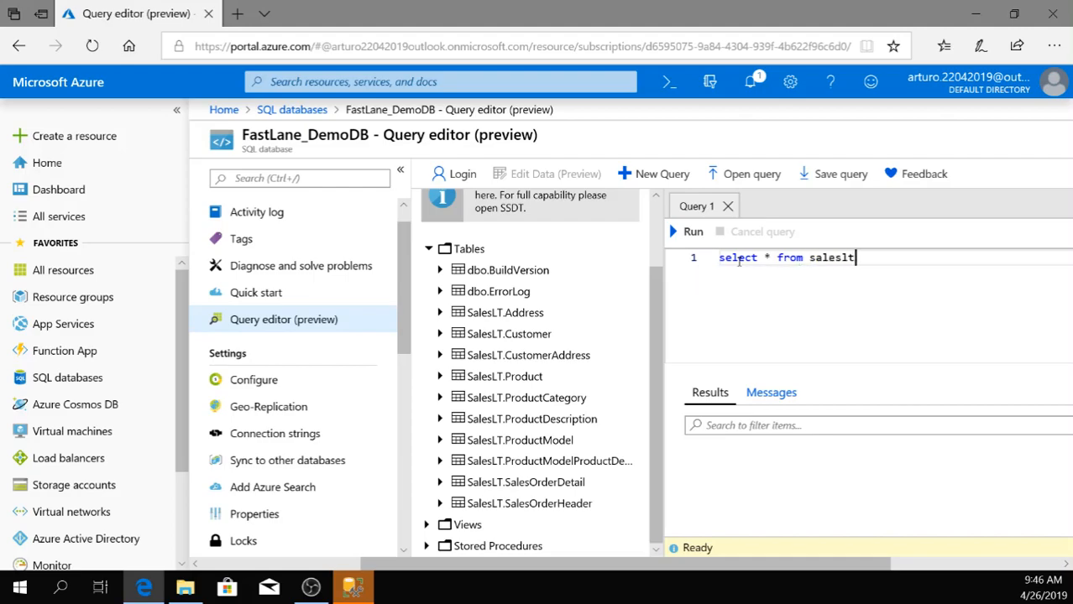
{"action": "type", "text": ".product"}
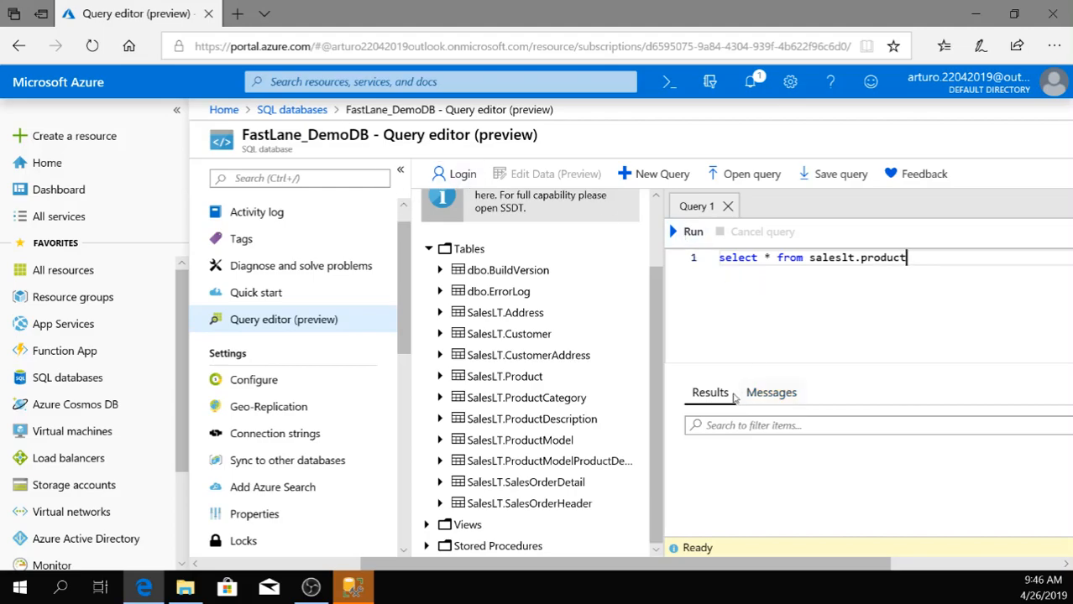
{"action": "left_click", "coordinate": [685, 231]}
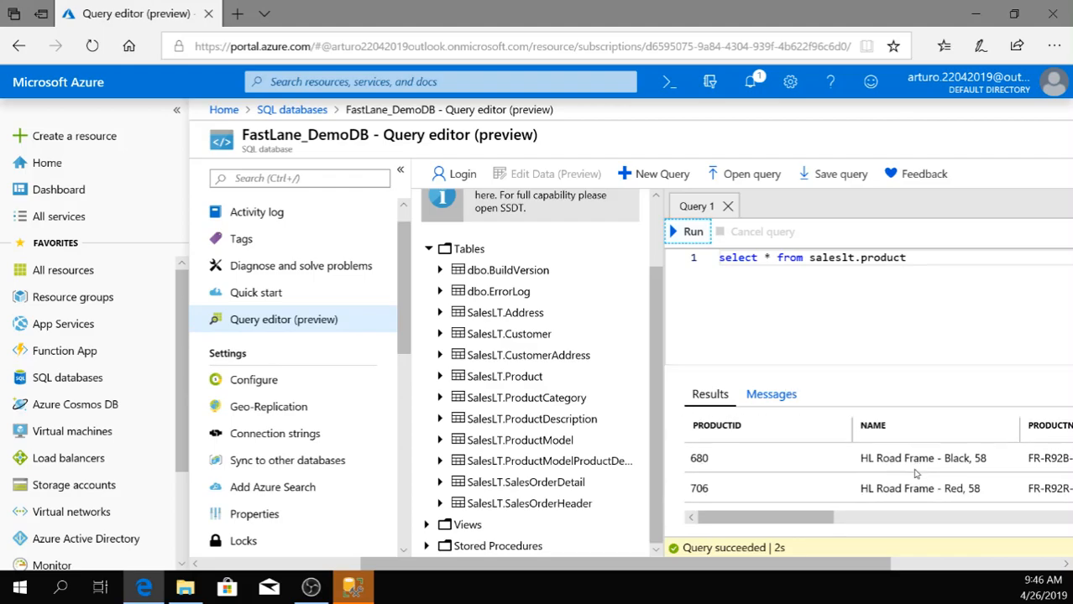
{"action": "left_click_drag", "start_coordinate": [819, 519], "coordinate": [922, 547]}
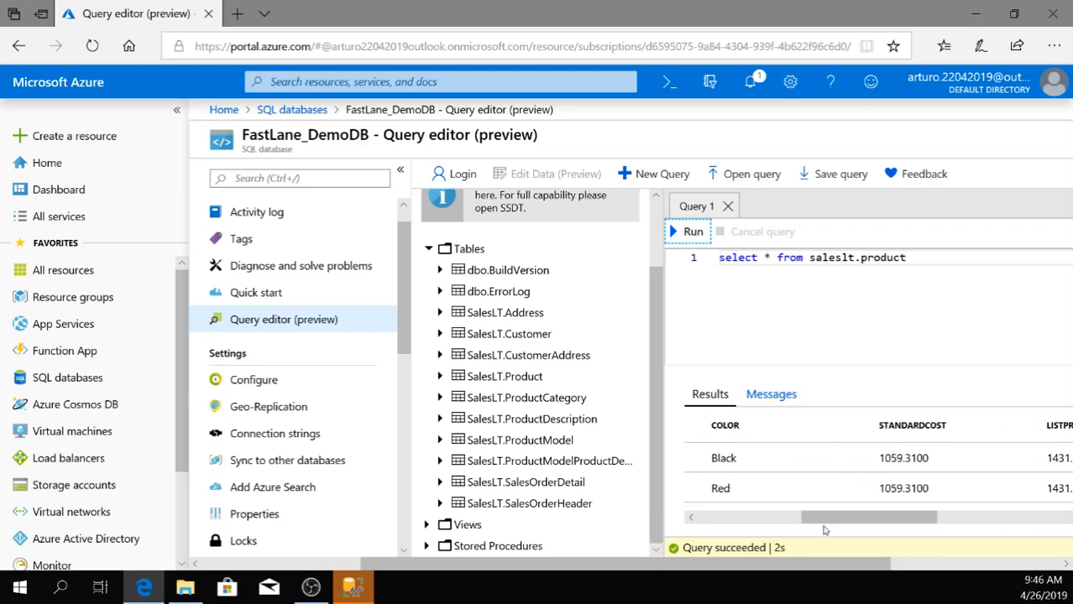
{"action": "left_click_drag", "start_coordinate": [822, 517], "coordinate": [704, 547]}
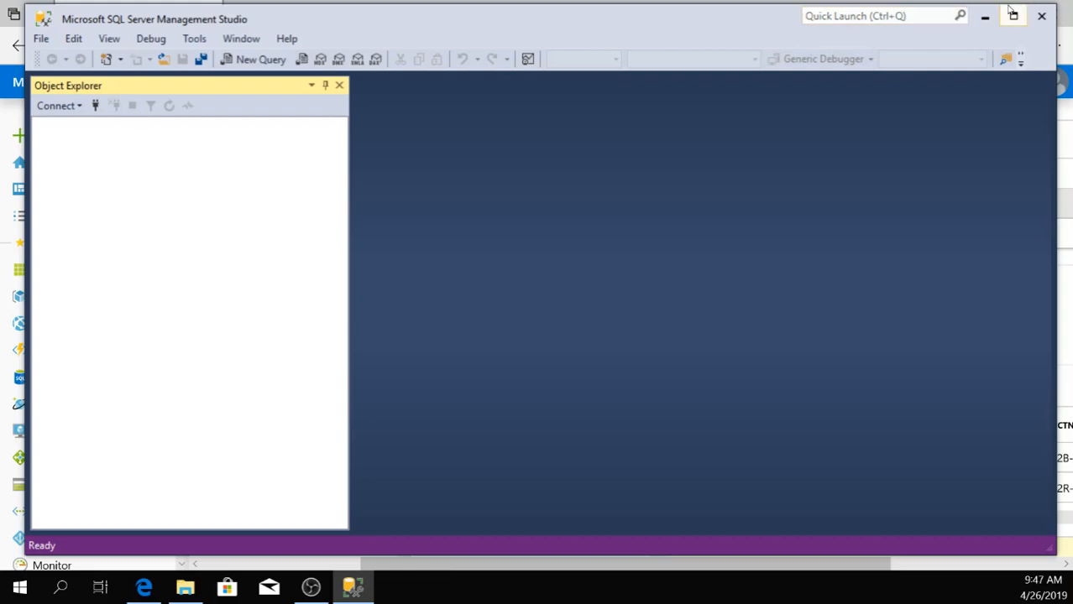
Return to the FastLane_DemoDB overview in the Azure portal, discarding the unsaved query, and copy the server name.
{"action": "left_click", "coordinate": [1013, 15]}
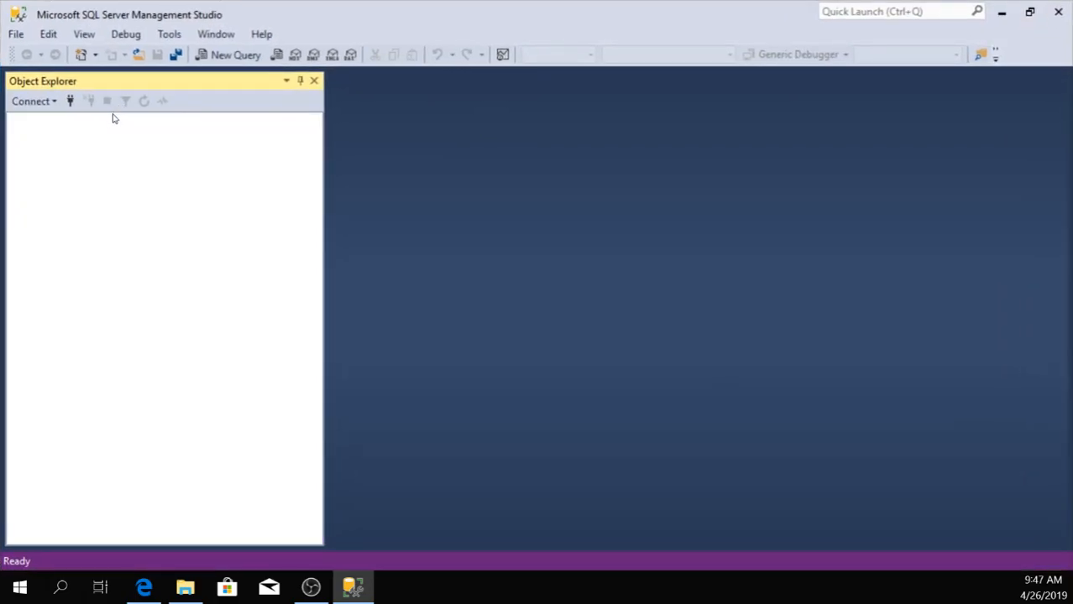
{"action": "left_click", "coordinate": [1001, 11]}
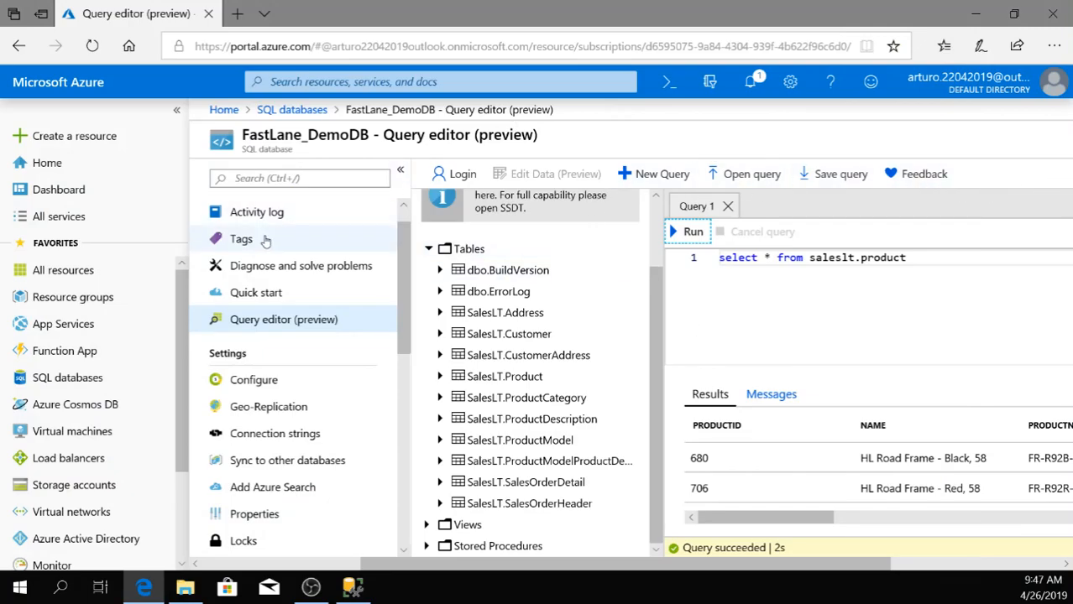
{"action": "scroll", "coordinate": [402, 260], "scroll_direction": "up", "scroll_amount": 1}
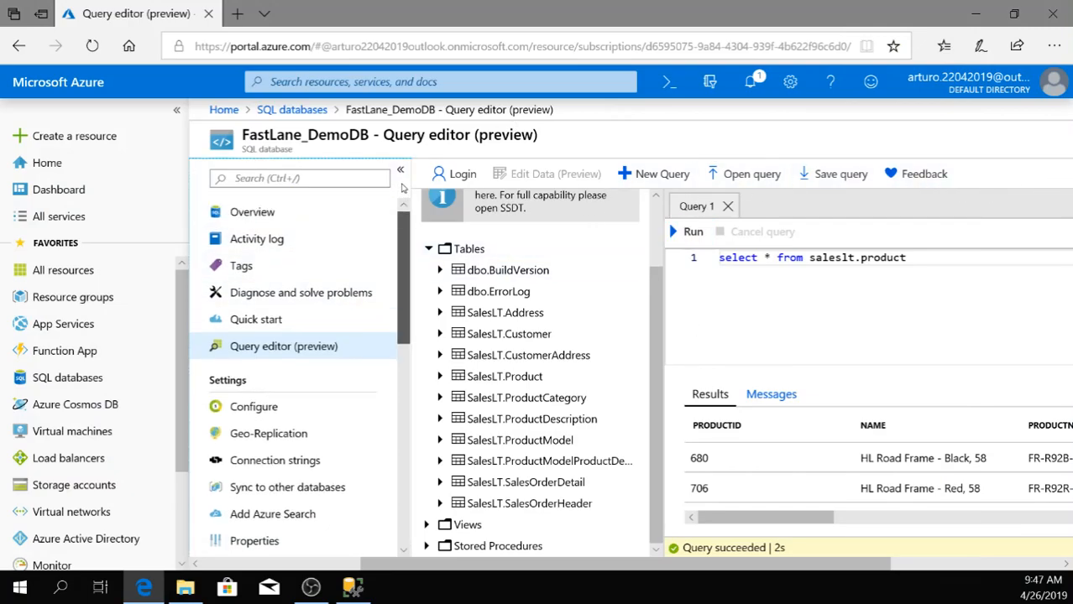
{"action": "left_click", "coordinate": [267, 213]}
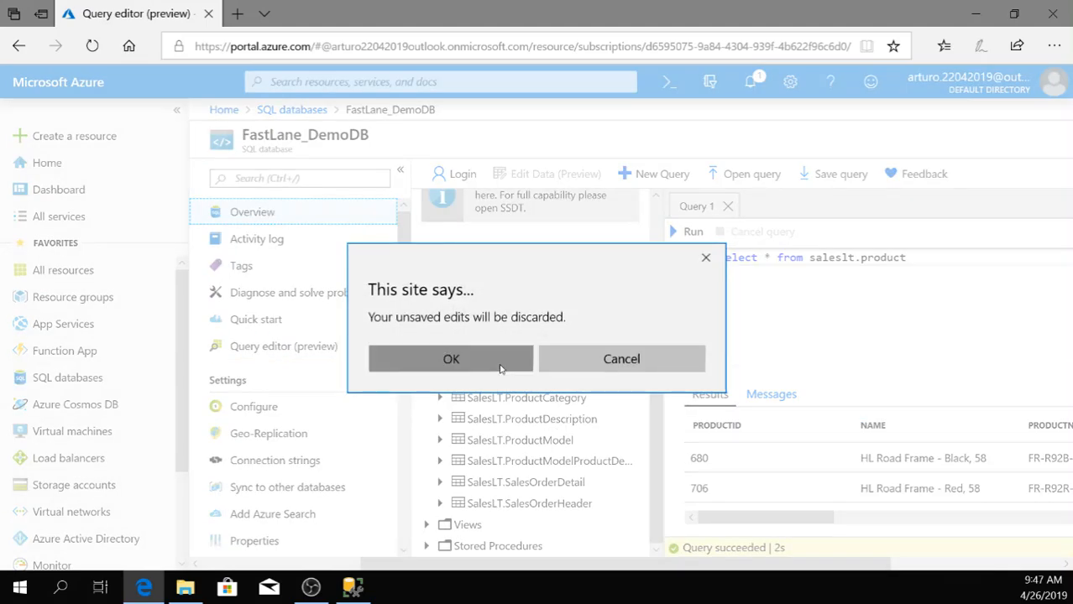
{"action": "left_click", "coordinate": [500, 369]}
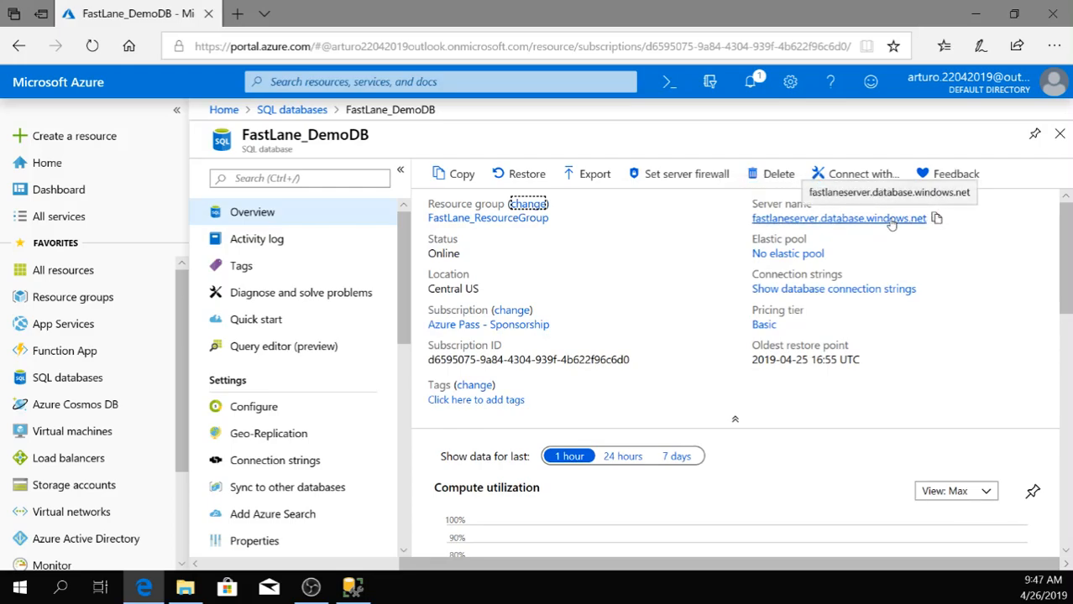
{"action": "left_click", "coordinate": [936, 218]}
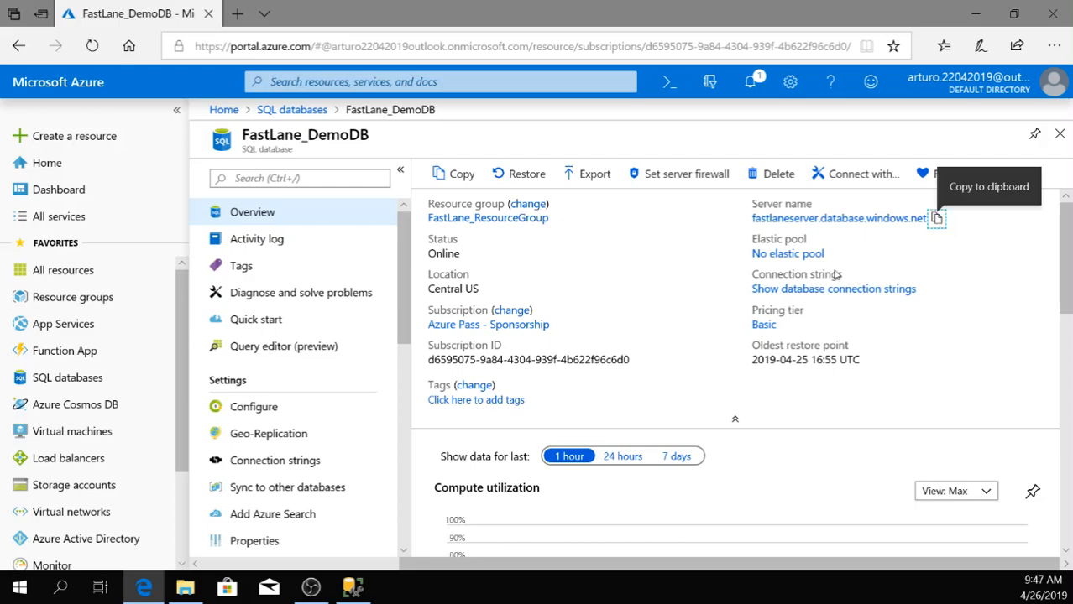
Switch to SQL Server Management Studio and set the Database Engine connection's server name to fastlaneserver.database.windows.net.
{"action": "left_click", "coordinate": [353, 587]}
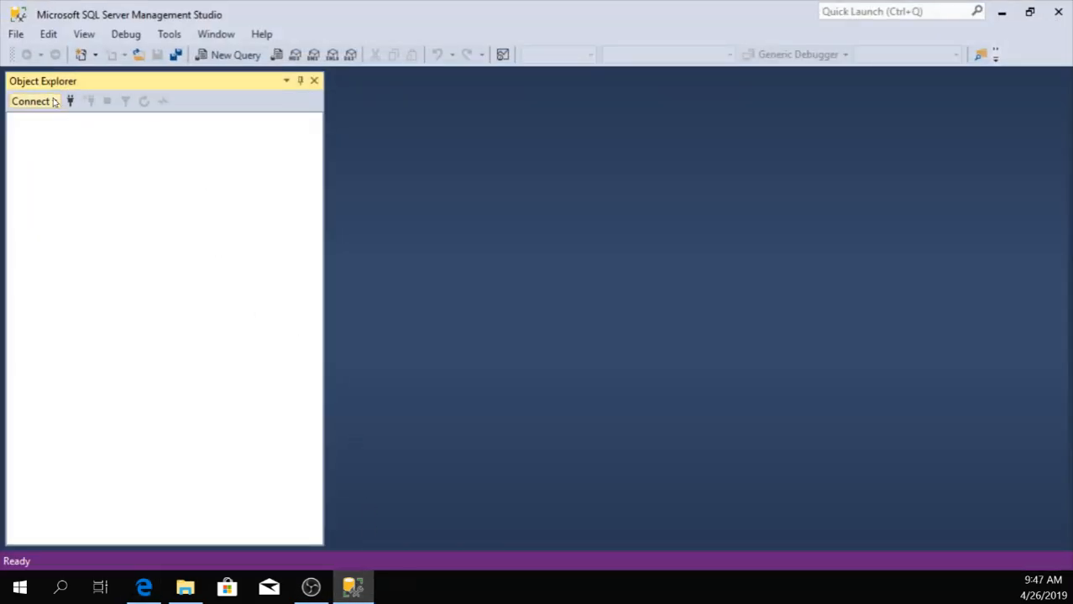
{"action": "left_click", "coordinate": [54, 102]}
{"action": "left_click", "coordinate": [72, 101]}
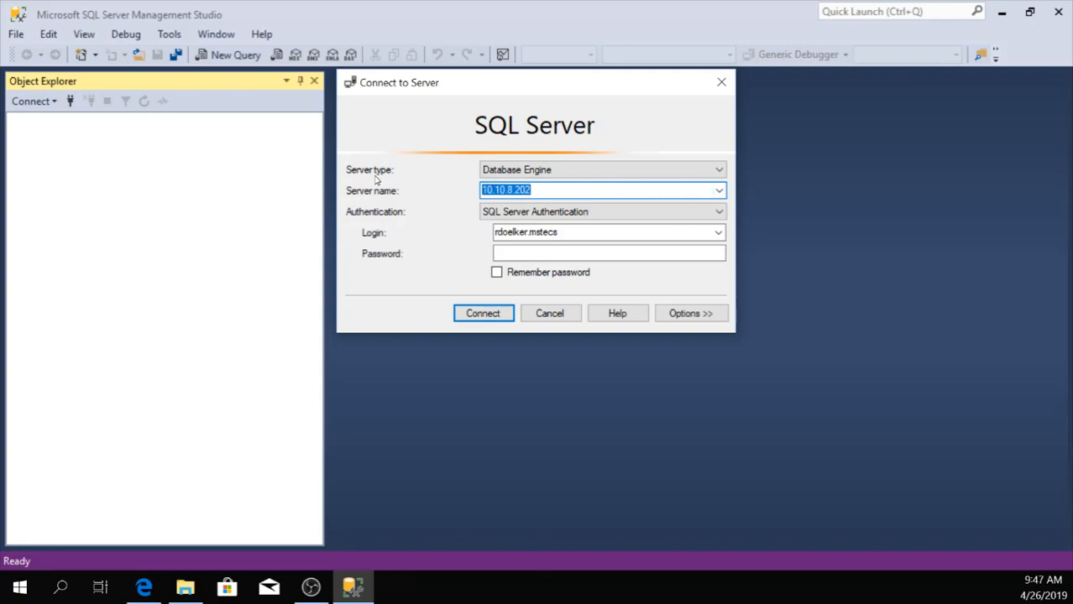
{"action": "key", "text": "ctrl+v"}
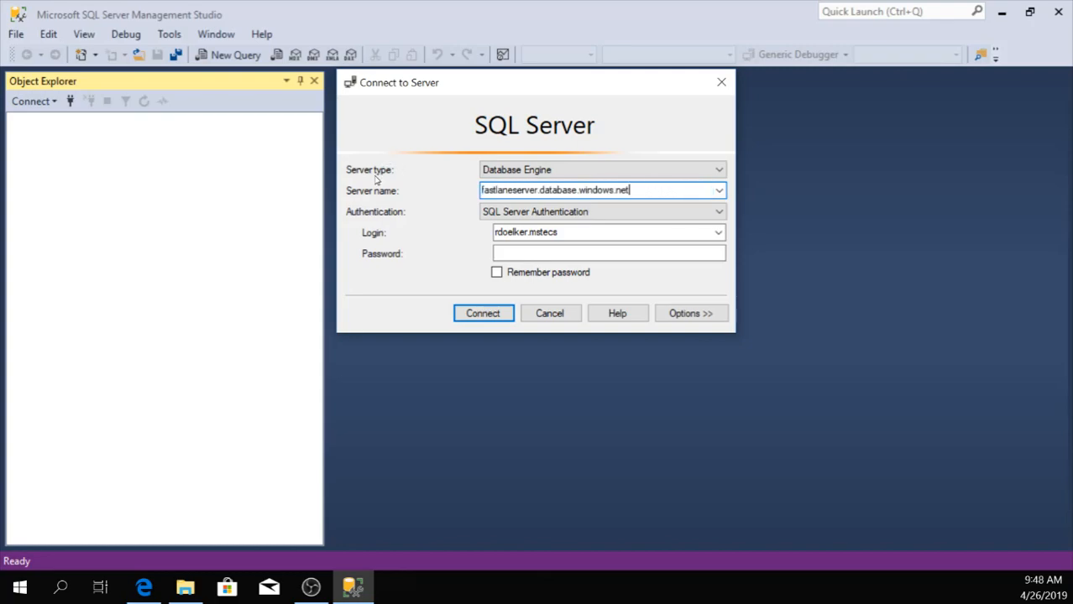
Replace the login with serveradmin, enter the account password and connect to the server.
{"action": "double_click", "coordinate": [558, 232]}
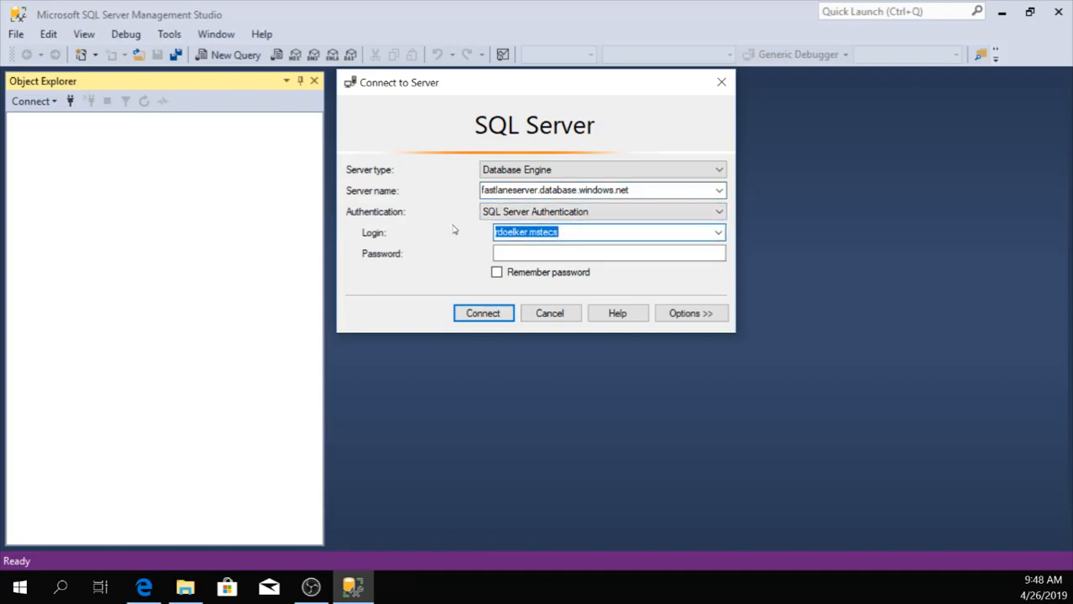
{"action": "key", "text": "BackSpace"}
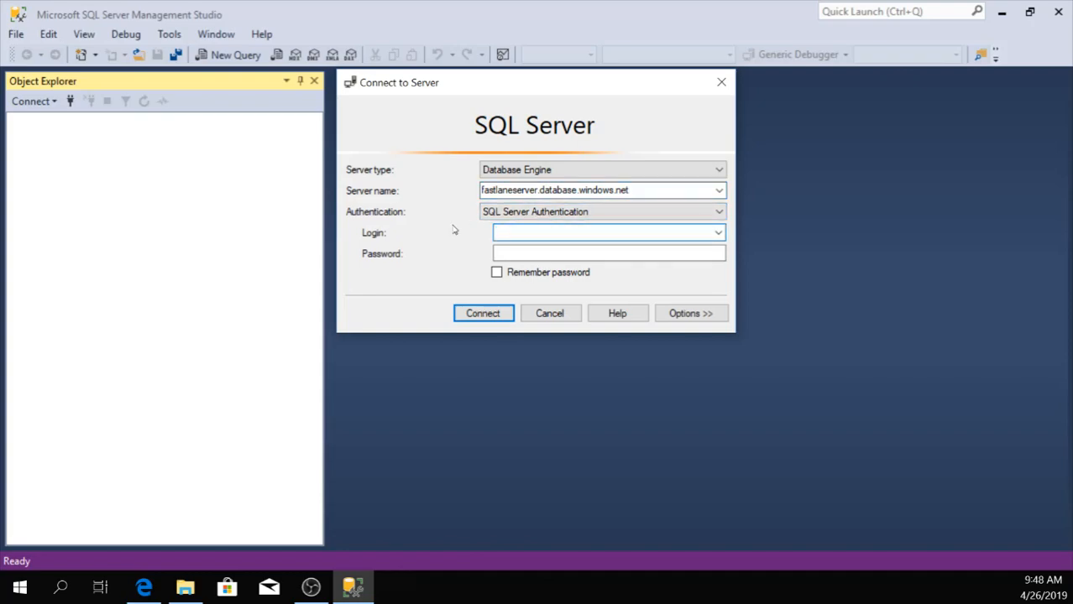
{"action": "type", "text": "serveradmin"}
{"action": "key", "text": "Tab"}
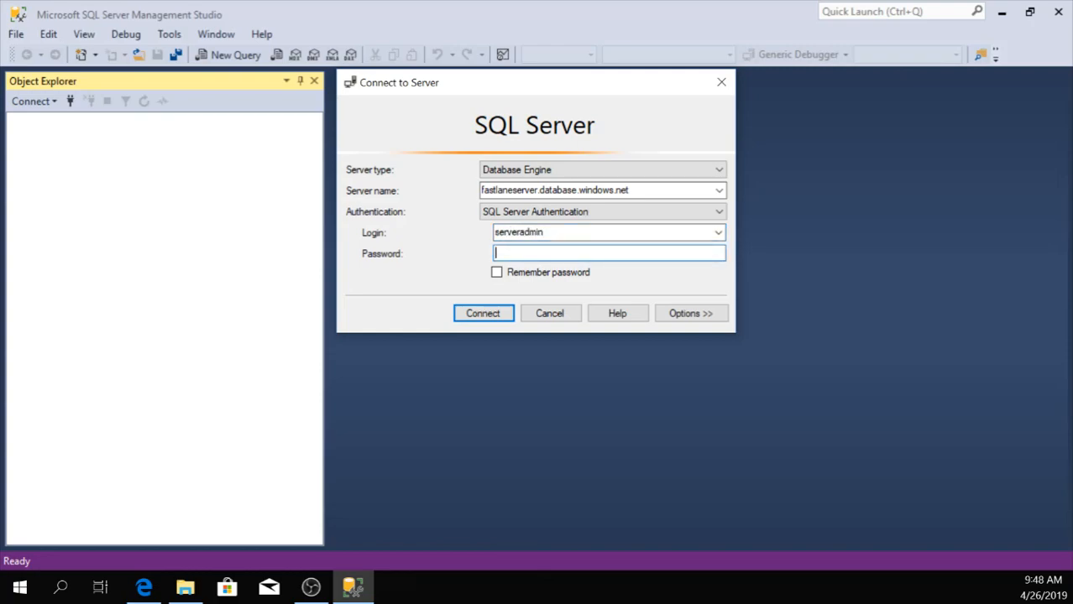
{"action": "type", "text": "************"}
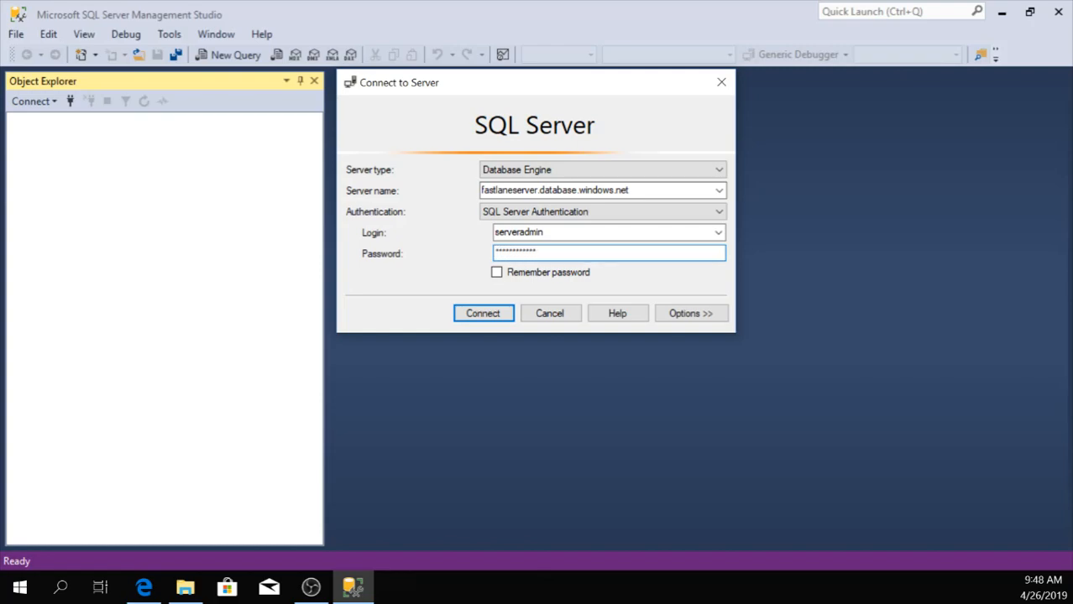
{"action": "left_click", "coordinate": [491, 317]}
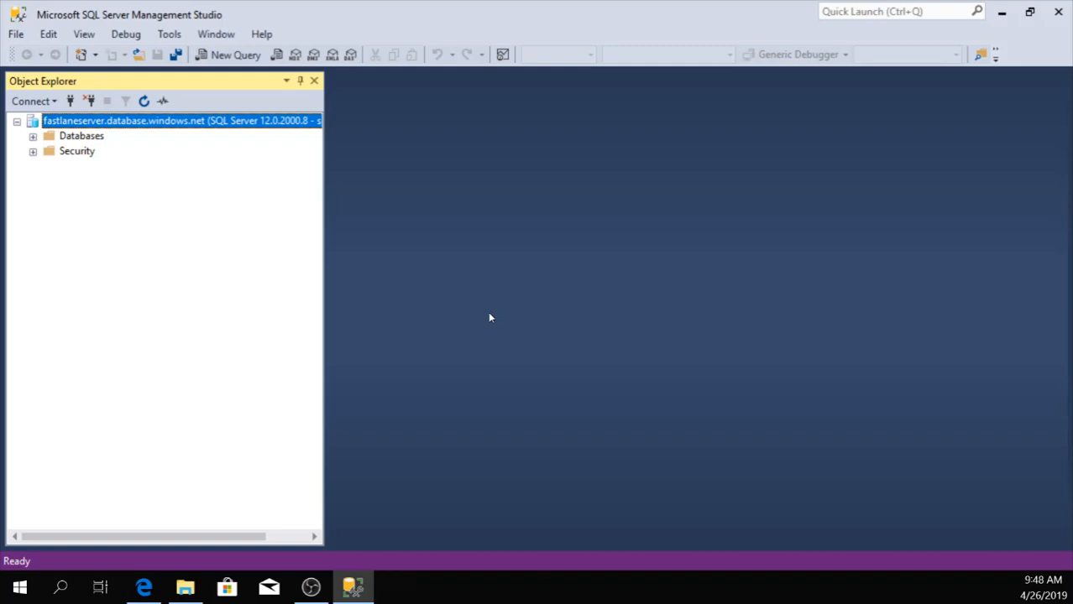
Expand Databases, FastLane_DemoDB and its Tables folder to view the tables on the connected server.
{"action": "left_click", "coordinate": [32, 137]}
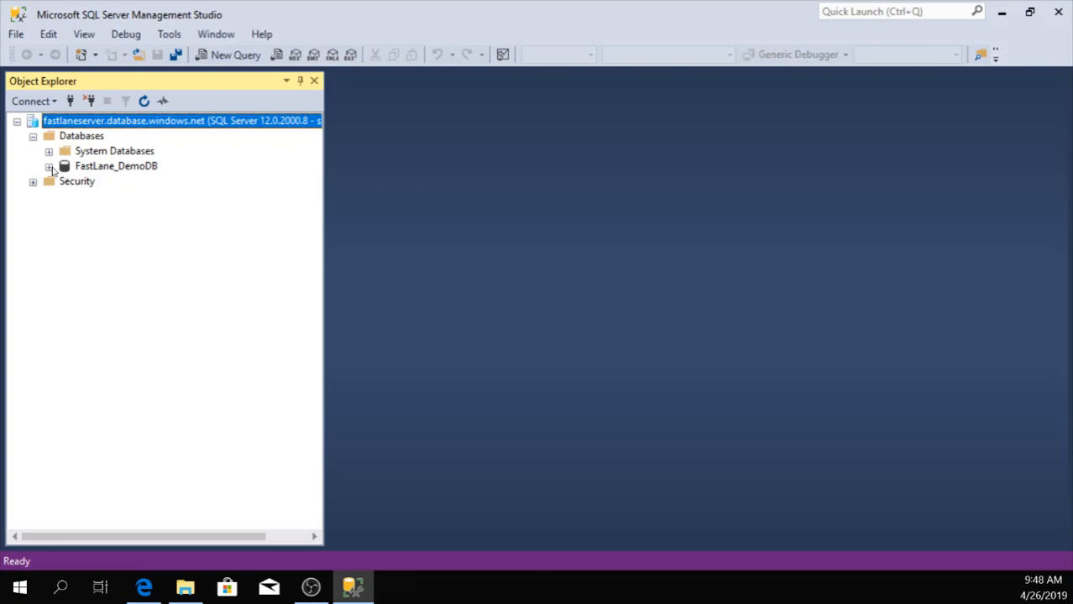
{"action": "left_click", "coordinate": [49, 166]}
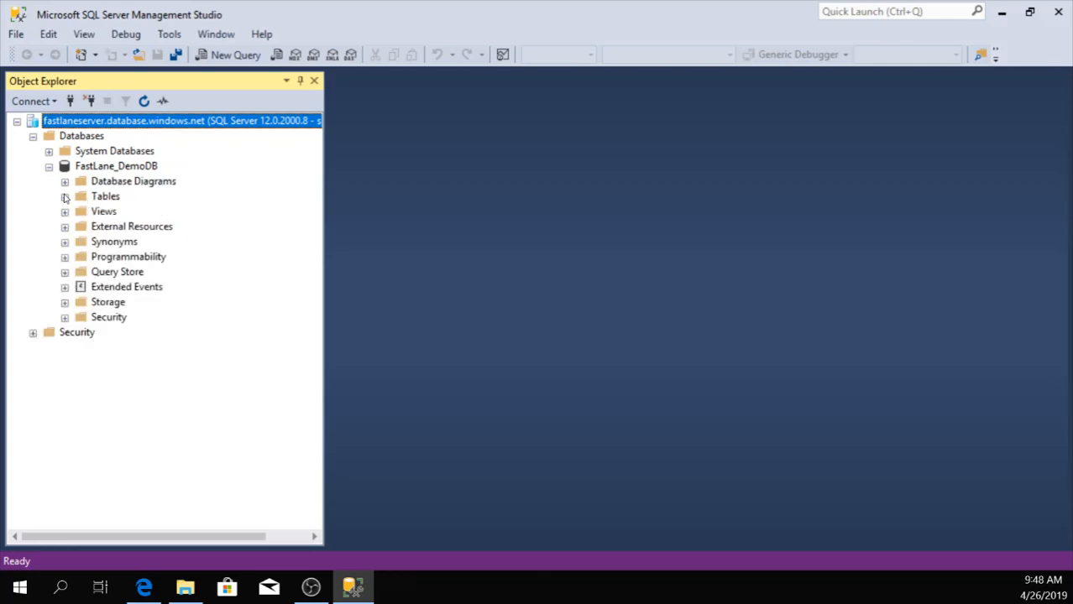
{"action": "left_click", "coordinate": [64, 196]}
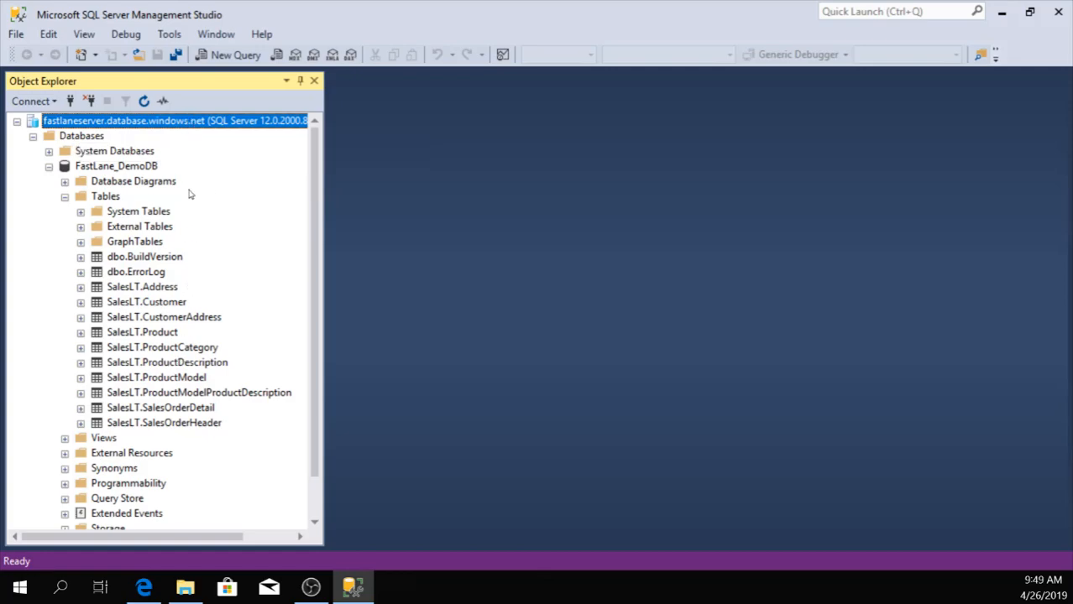
Switch back to the Azure portal and view the ADO.NET and ODBC connection strings of FastLane_DemoDB.
{"action": "left_click", "coordinate": [1002, 13]}
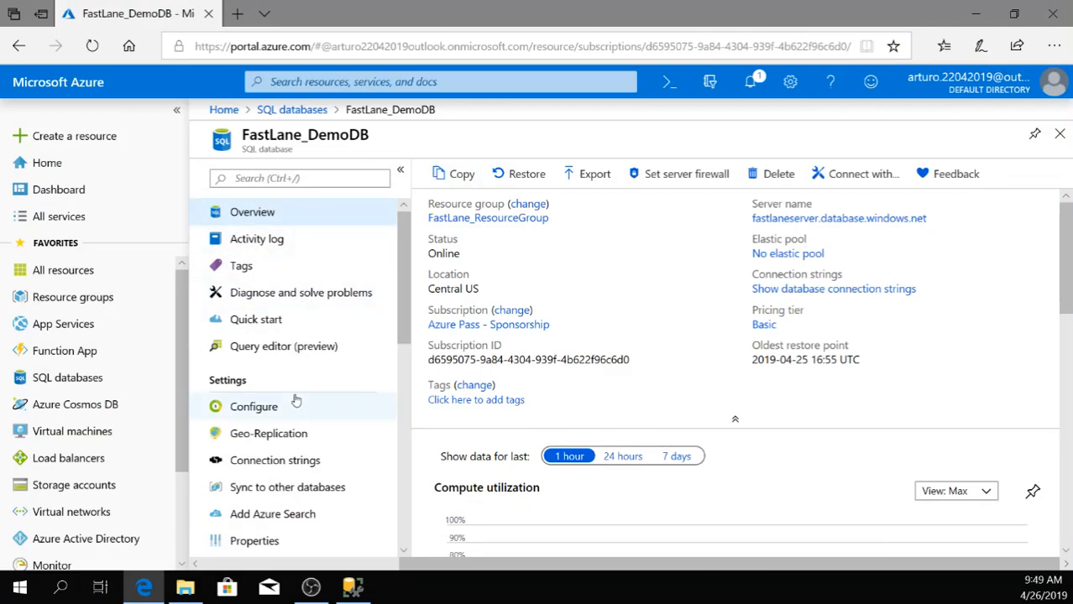
{"action": "scroll", "coordinate": [289, 417], "scroll_direction": "down", "scroll_amount": 2}
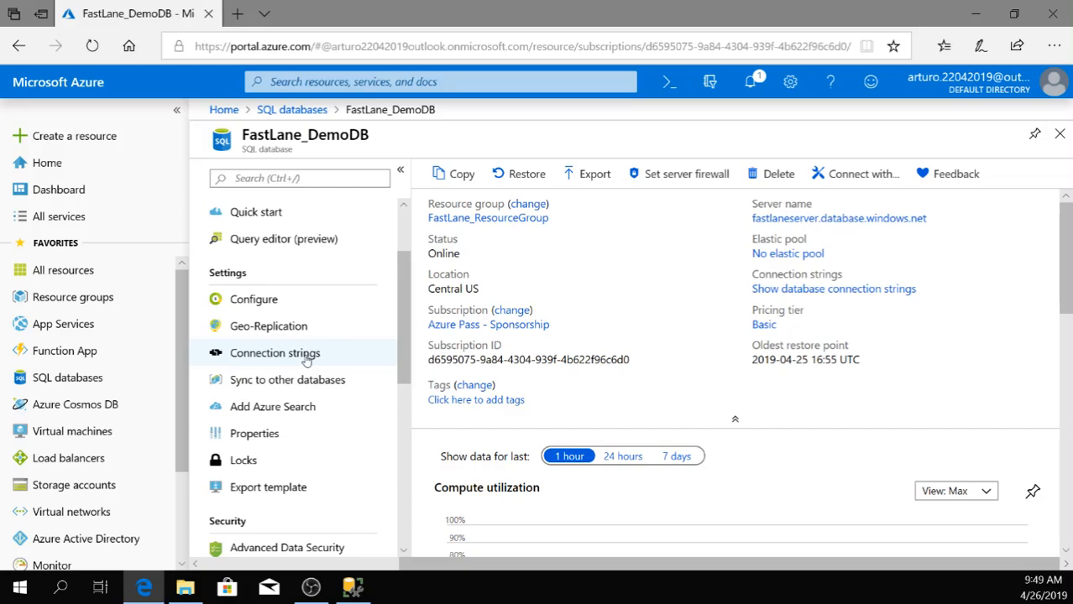
{"action": "left_click", "coordinate": [307, 354]}
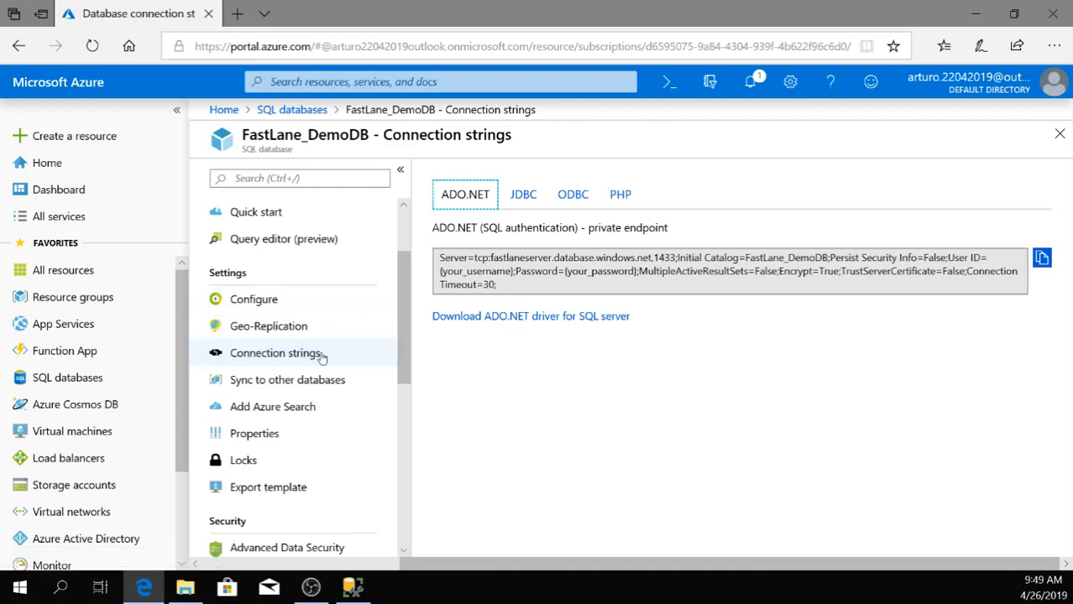
{"action": "left_click", "coordinate": [565, 206]}
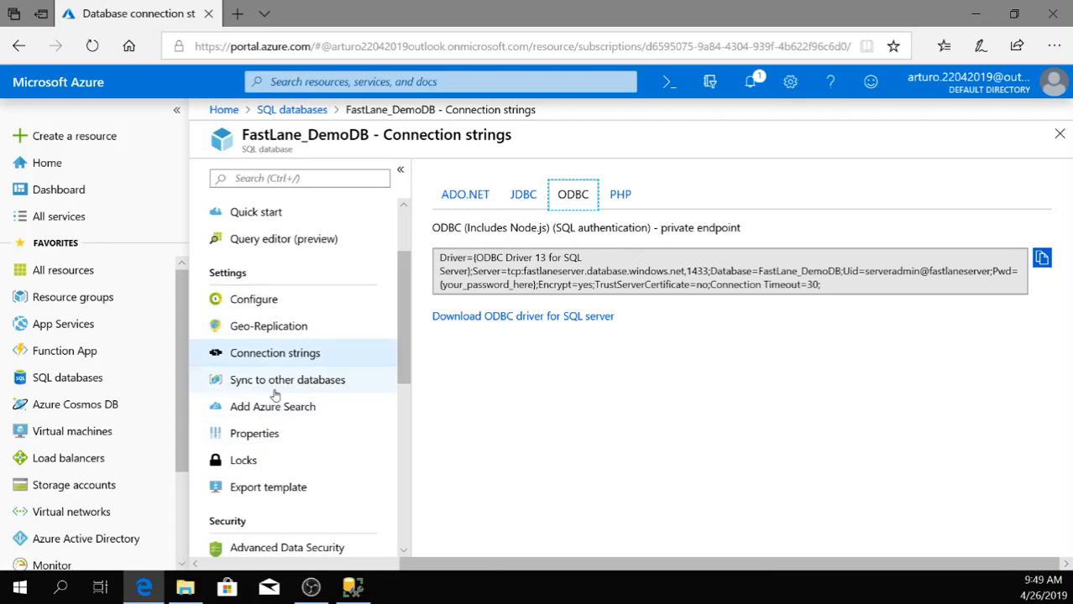
Open the database's Performance overview and examine its tuning activity and CPU consumption chart.
{"action": "scroll", "coordinate": [275, 395], "scroll_direction": "down", "scroll_amount": 5}
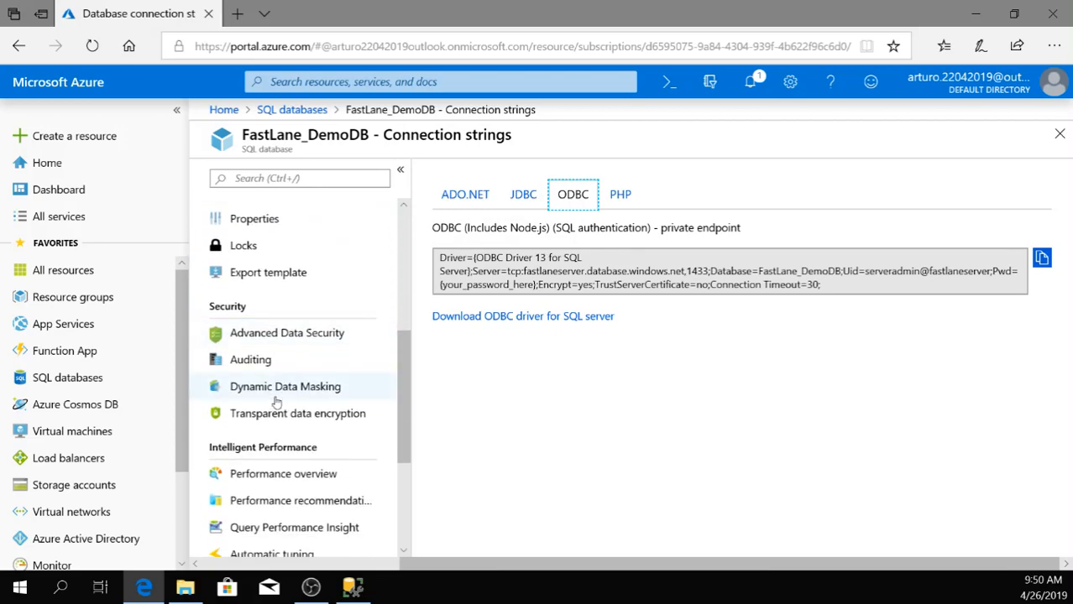
{"action": "scroll", "coordinate": [276, 403], "scroll_direction": "down", "scroll_amount": 1}
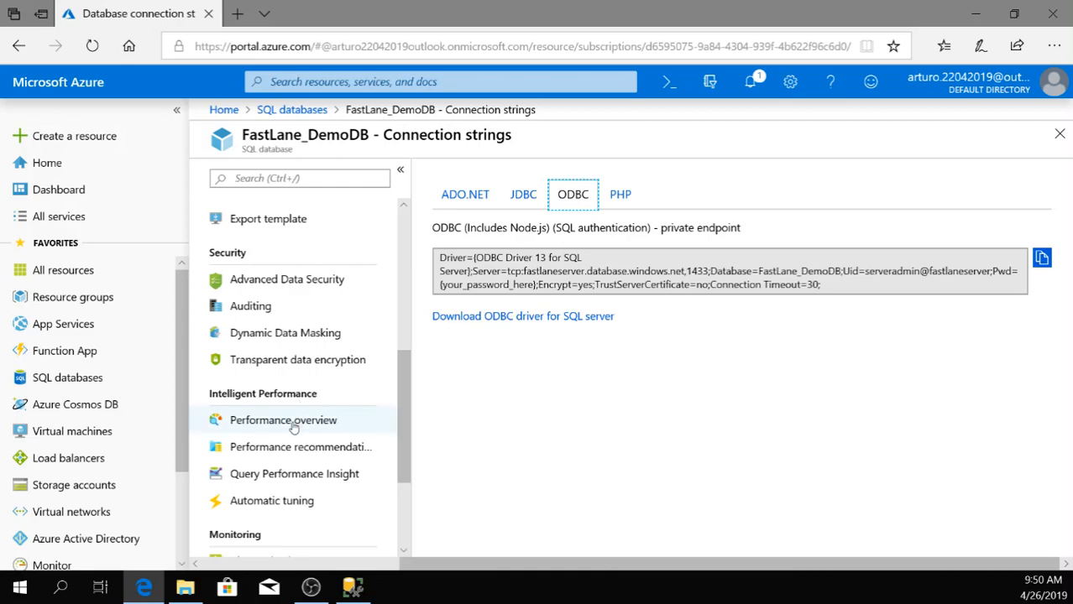
{"action": "left_click", "coordinate": [293, 428]}
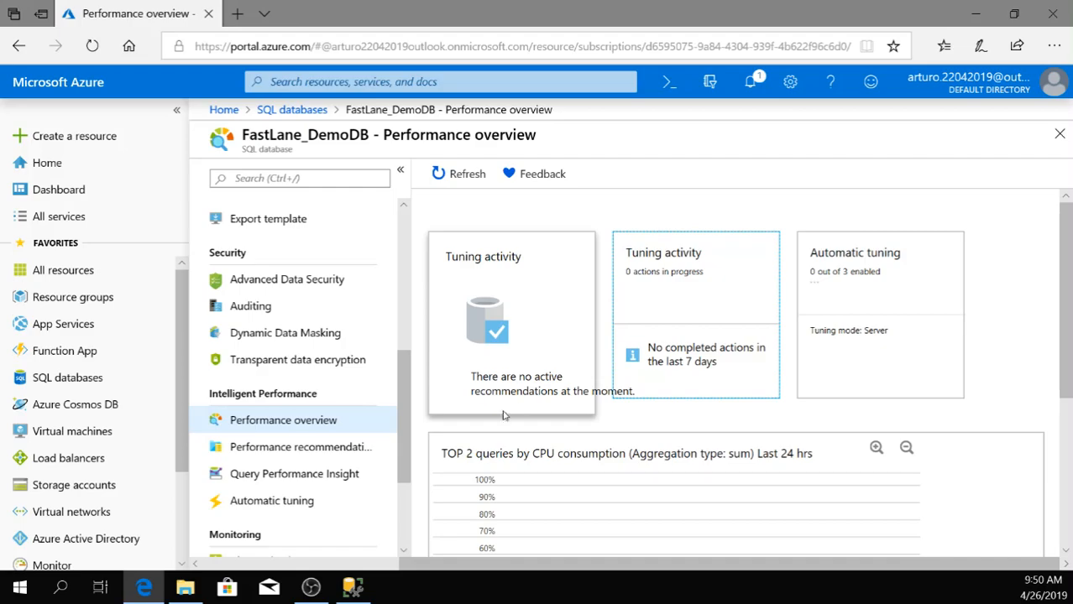
{"action": "scroll", "coordinate": [505, 413], "scroll_direction": "down", "scroll_amount": 3}
{"action": "scroll", "coordinate": [505, 448], "scroll_direction": "down", "scroll_amount": 3}
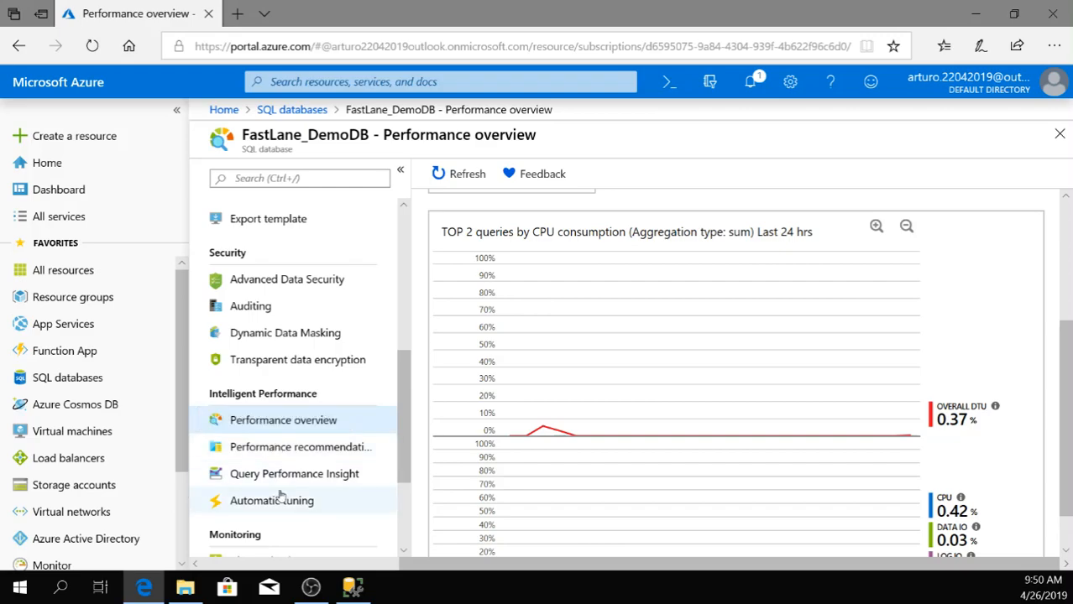
Open the database's Automatic tuning settings and examine the inheritance and the available tuning options.
{"action": "scroll", "coordinate": [290, 482], "scroll_direction": "down", "scroll_amount": 1}
{"action": "scroll", "coordinate": [285, 464], "scroll_direction": "down", "scroll_amount": 1}
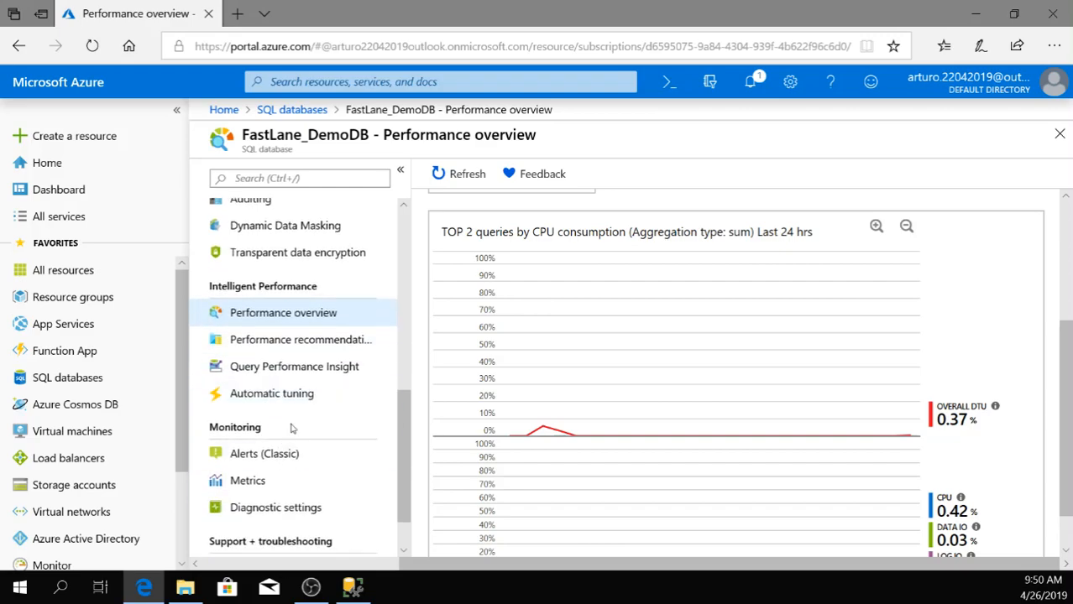
{"action": "left_click", "coordinate": [286, 393]}
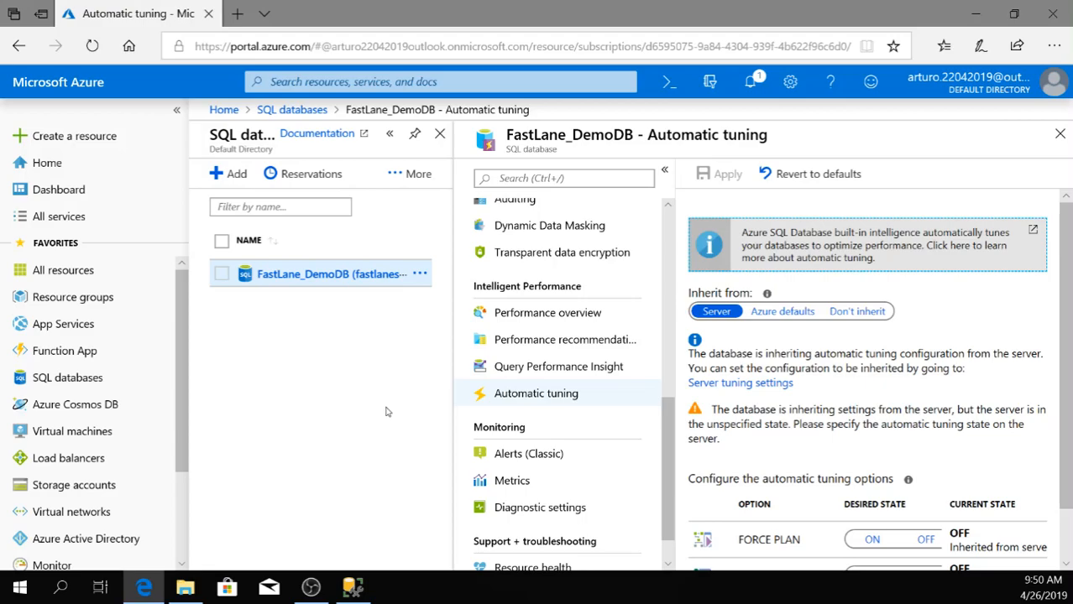
{"action": "scroll", "coordinate": [889, 515], "scroll_direction": "down", "scroll_amount": 1}
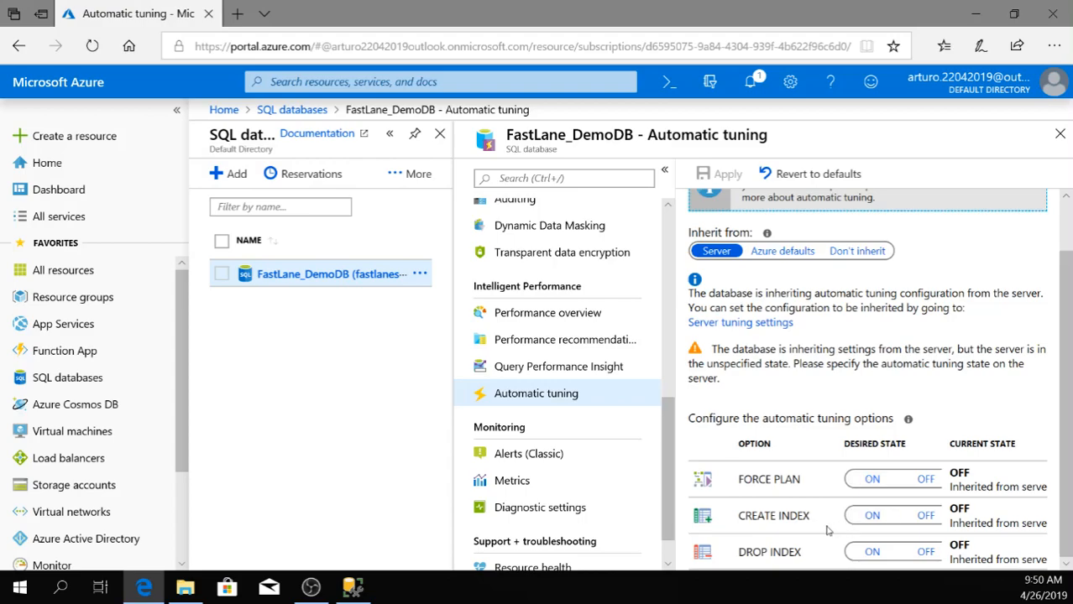
Start a classic metric alert rule for FastLane_DemoDB and choose DTU used as its metric.
{"action": "left_click", "coordinate": [515, 455]}
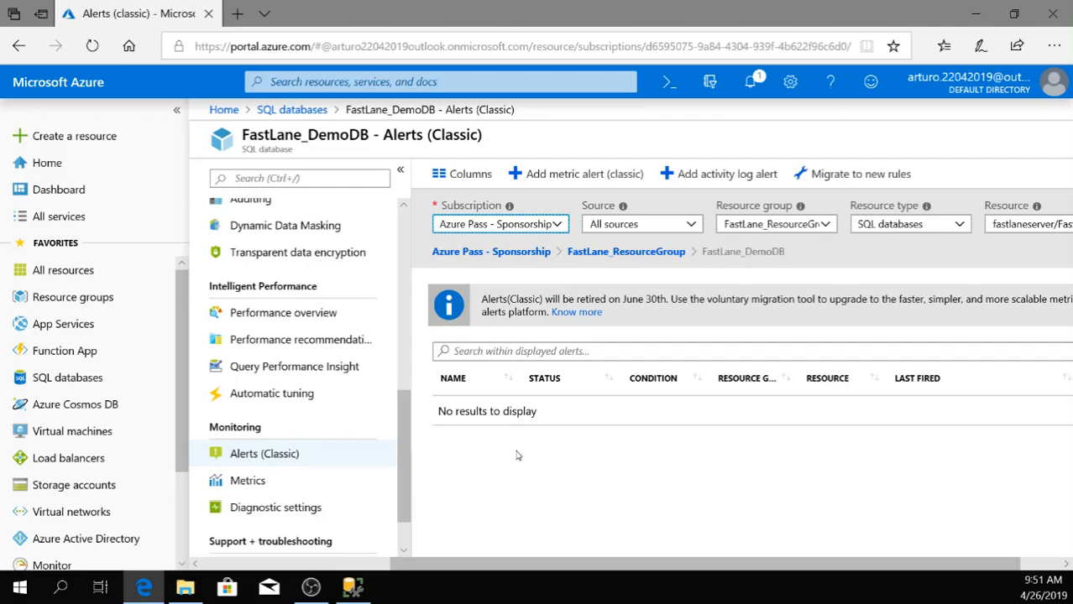
{"action": "left_click", "coordinate": [585, 173]}
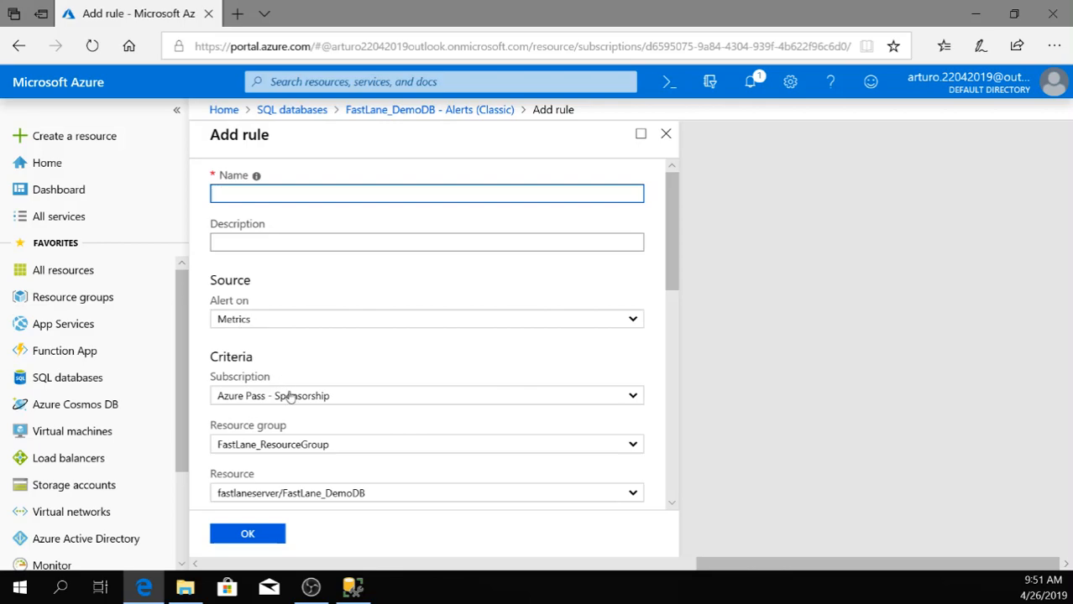
{"action": "scroll", "coordinate": [289, 397], "scroll_direction": "down", "scroll_amount": 2}
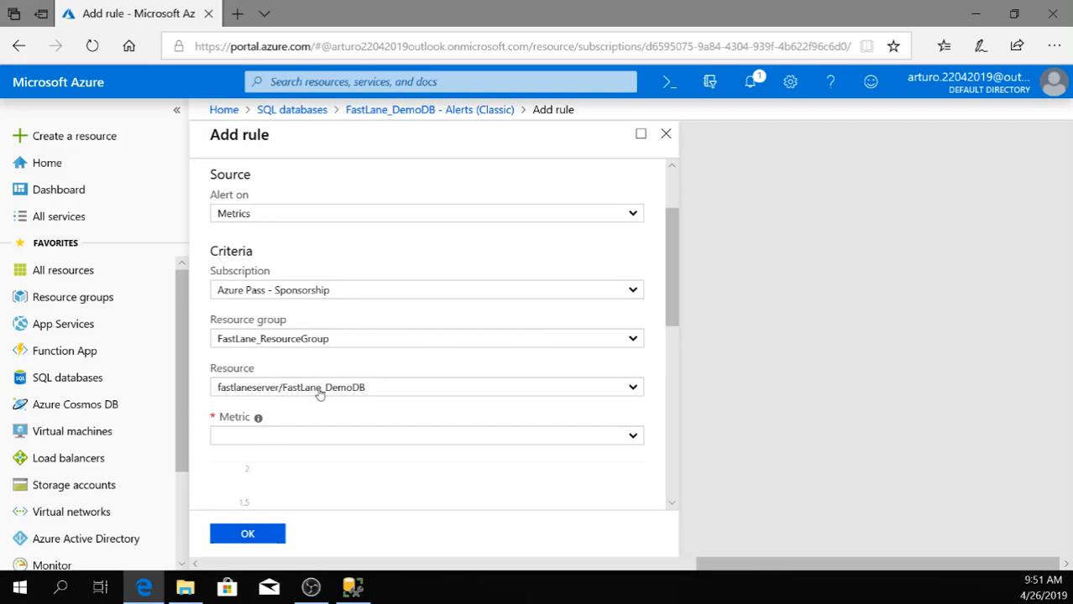
{"action": "scroll", "coordinate": [374, 393], "scroll_direction": "down", "scroll_amount": 1}
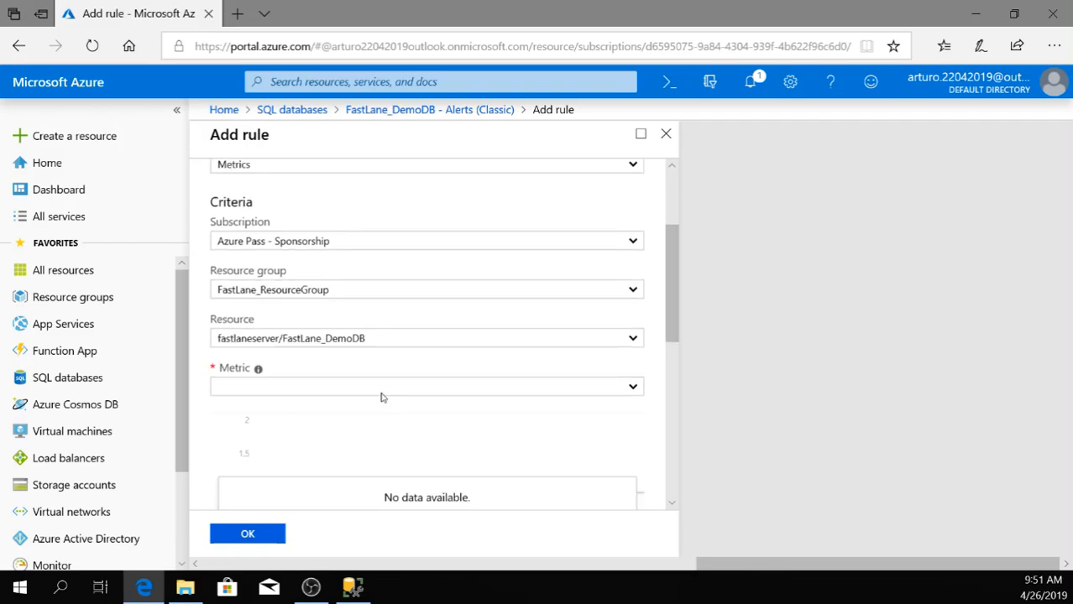
{"action": "left_click", "coordinate": [634, 386]}
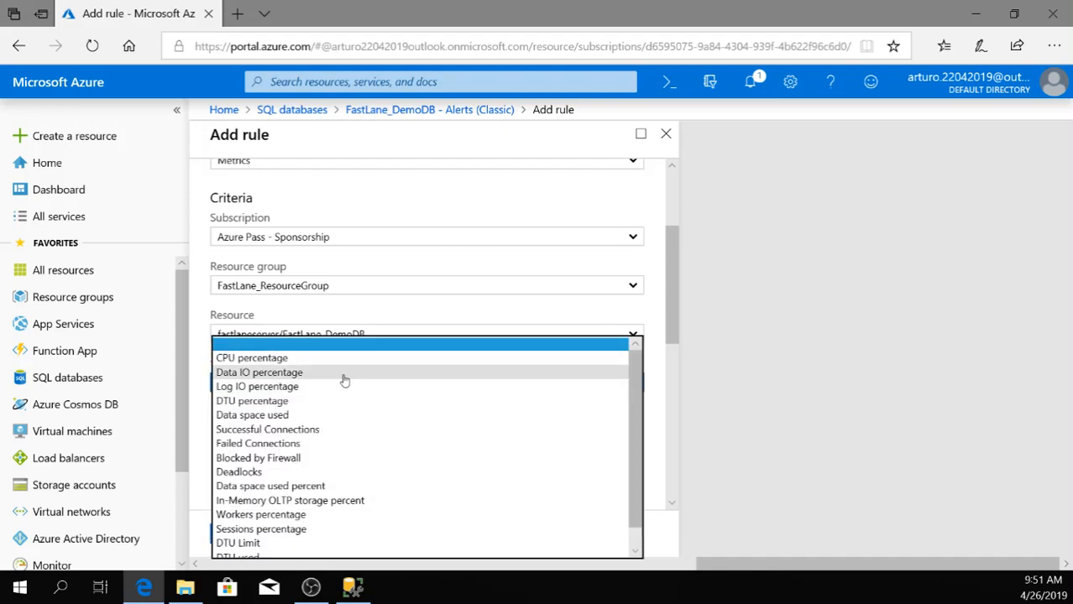
{"action": "scroll", "coordinate": [258, 424], "scroll_direction": "down", "scroll_amount": 1}
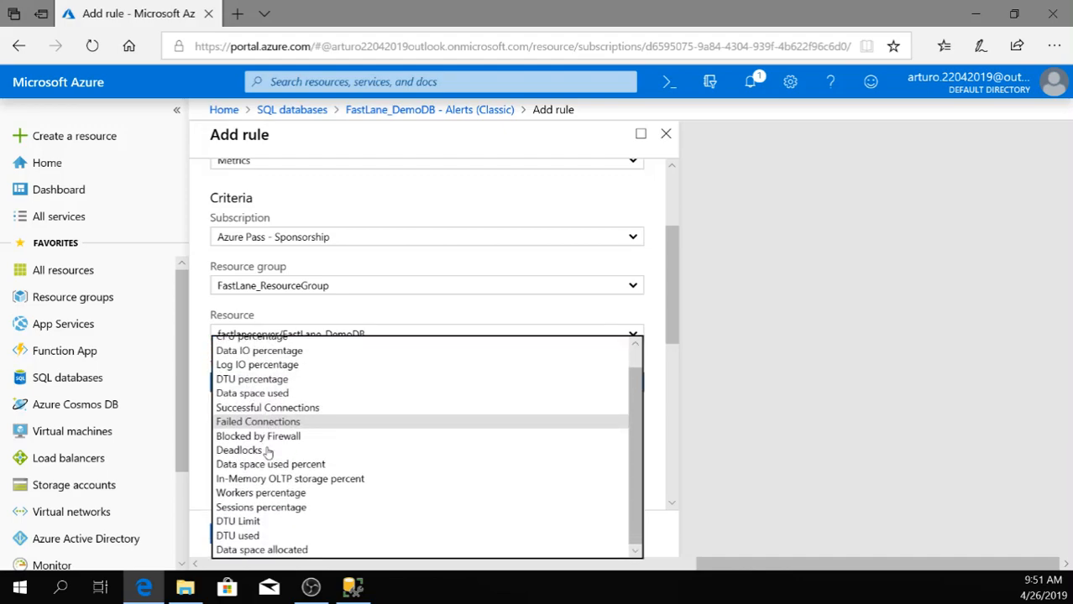
{"action": "left_click", "coordinate": [254, 536]}
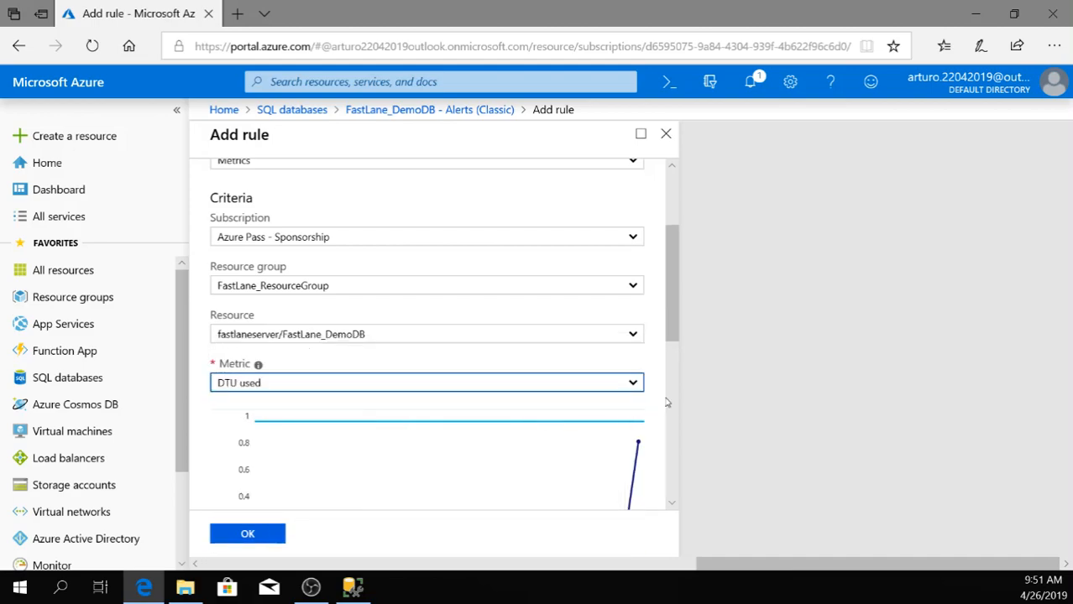
Set the alert rule's threshold value to 3 and its period to Over the last hour.
{"action": "left_click_drag", "start_coordinate": [677, 326], "coordinate": [682, 364]}
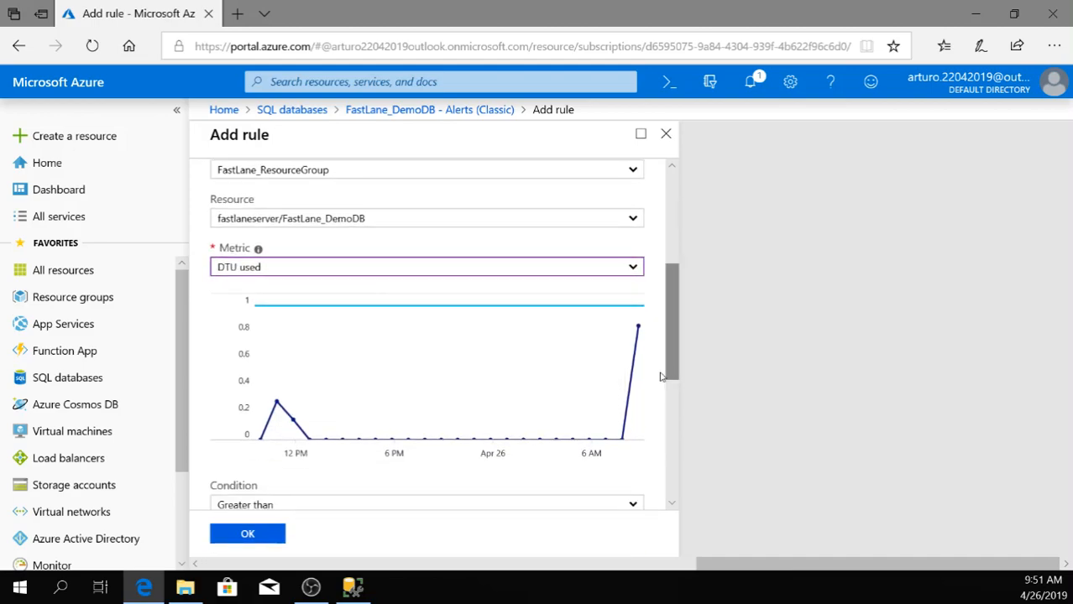
{"action": "scroll", "coordinate": [383, 420], "scroll_direction": "down", "scroll_amount": 3}
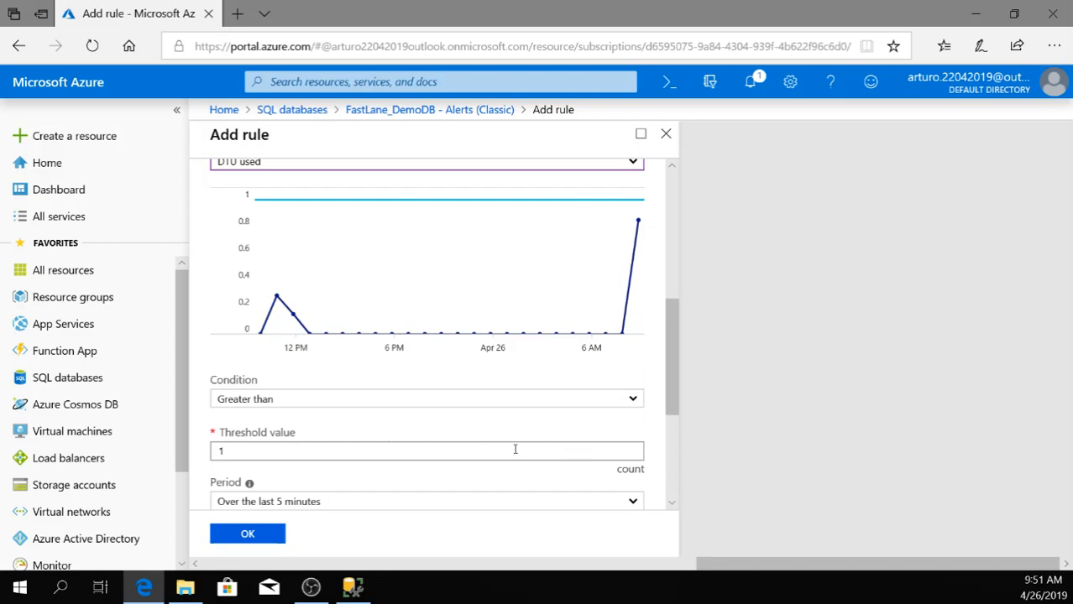
{"action": "left_click_drag", "start_coordinate": [186, 442], "coordinate": [146, 438]}
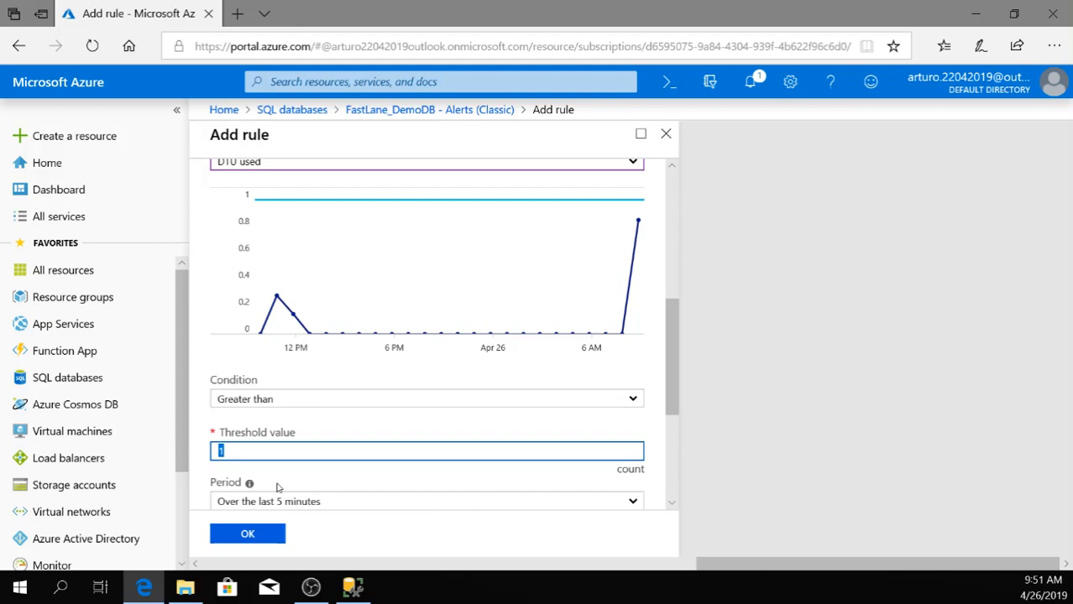
{"action": "type", "text": "3"}
{"action": "scroll", "coordinate": [311, 485], "scroll_direction": "down", "scroll_amount": 2}
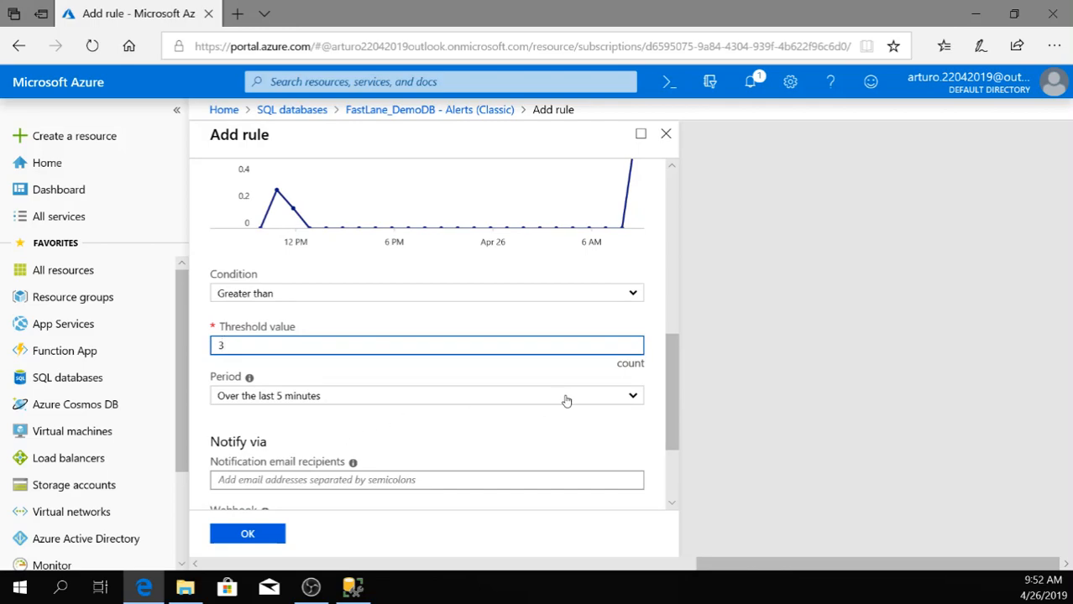
{"action": "left_click", "coordinate": [633, 396]}
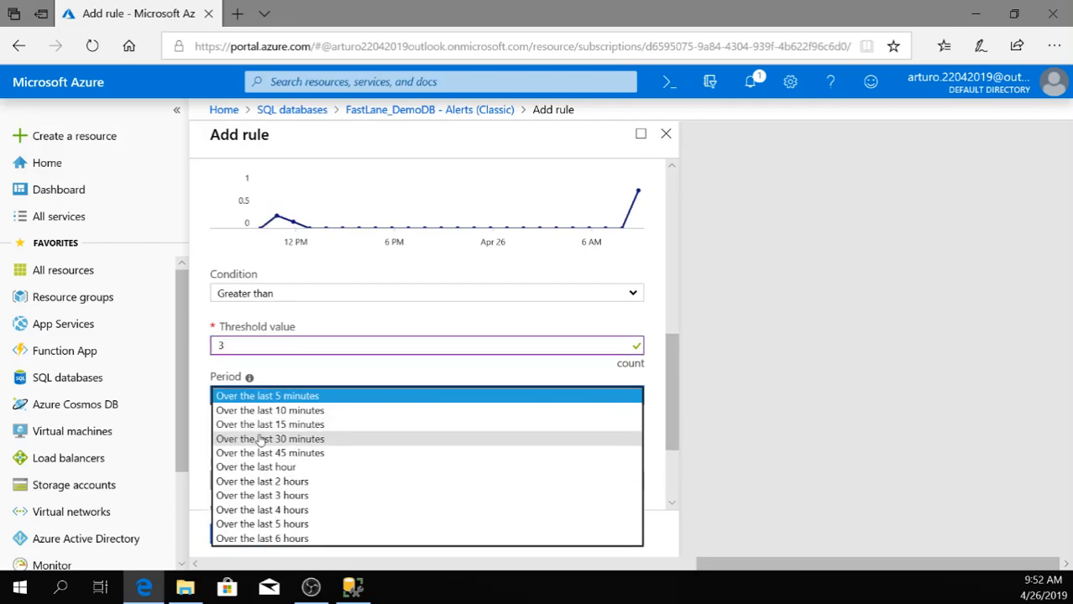
{"action": "left_click", "coordinate": [285, 467]}
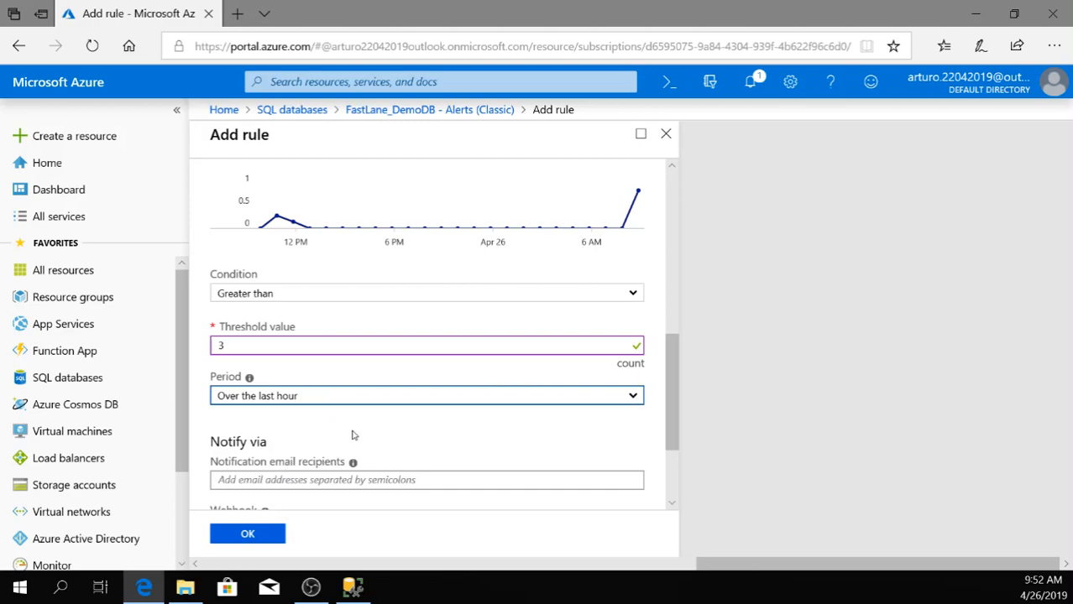
Look over the alert rule's notification and action options, and close the rule form, discarding the unsaved edits.
{"action": "scroll", "coordinate": [390, 432], "scroll_direction": "down", "scroll_amount": 3}
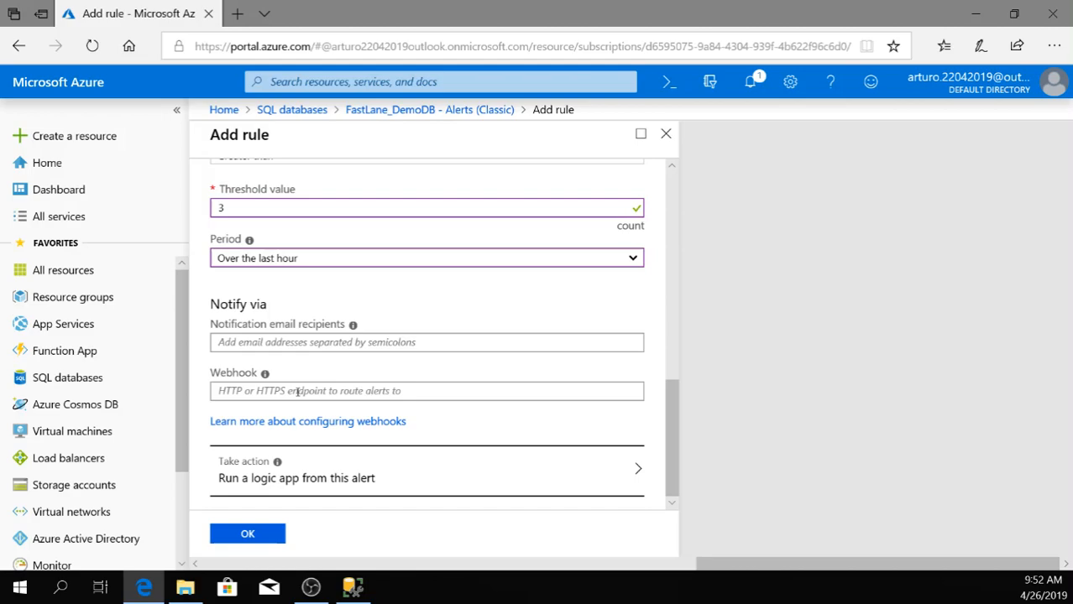
{"action": "scroll", "coordinate": [360, 378], "scroll_direction": "up", "scroll_amount": 8}
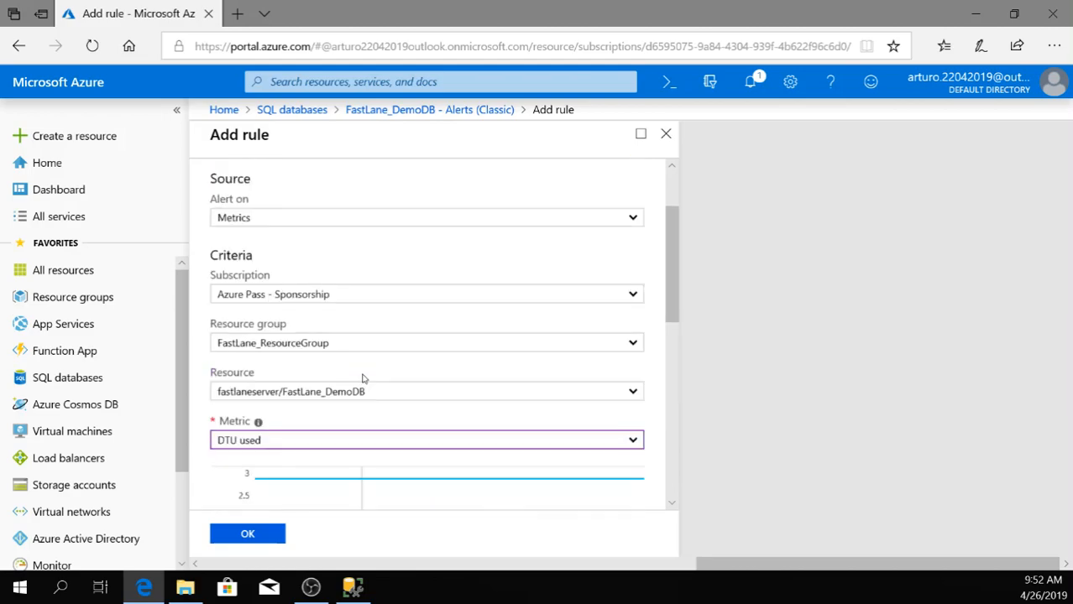
{"action": "left_click", "coordinate": [666, 134]}
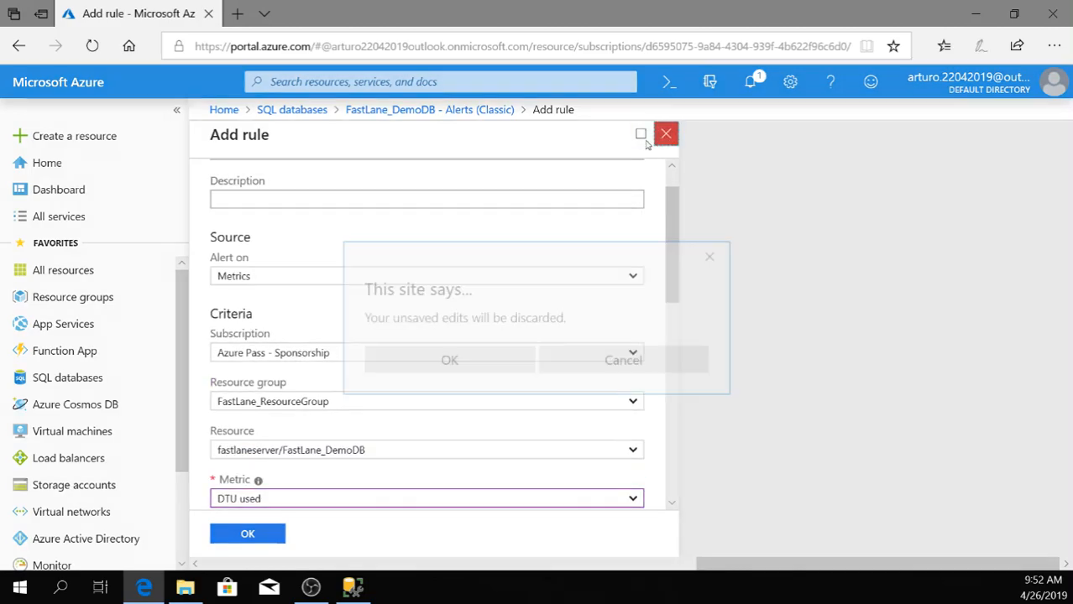
{"action": "left_click", "coordinate": [489, 361]}
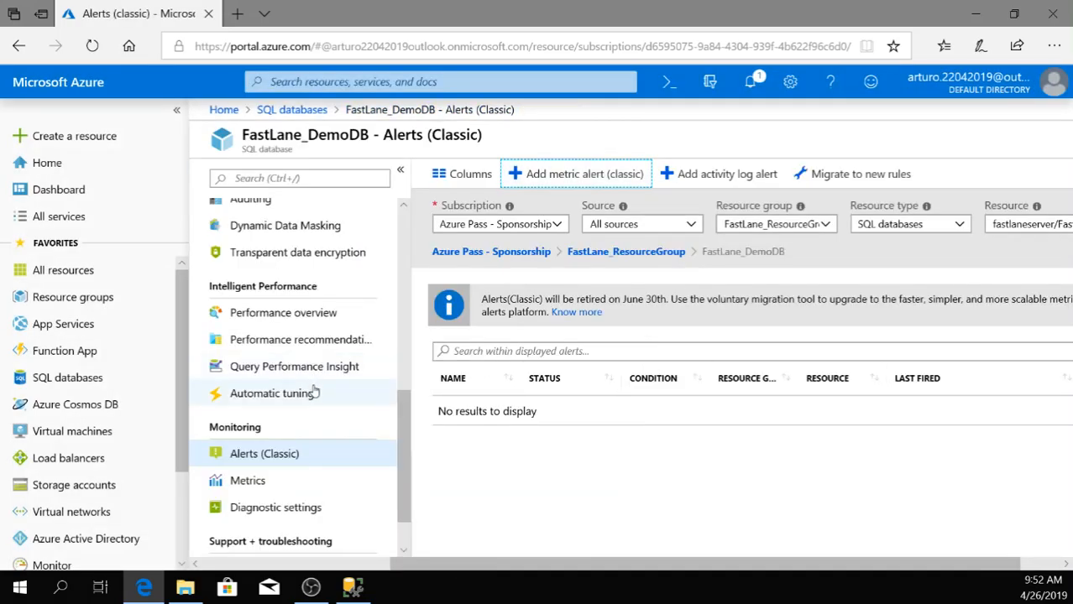
Go from the database overview to its server fastlaneserver and open the server's Access control (IAM) page.
{"action": "scroll", "coordinate": [313, 393], "scroll_direction": "up", "scroll_amount": 6}
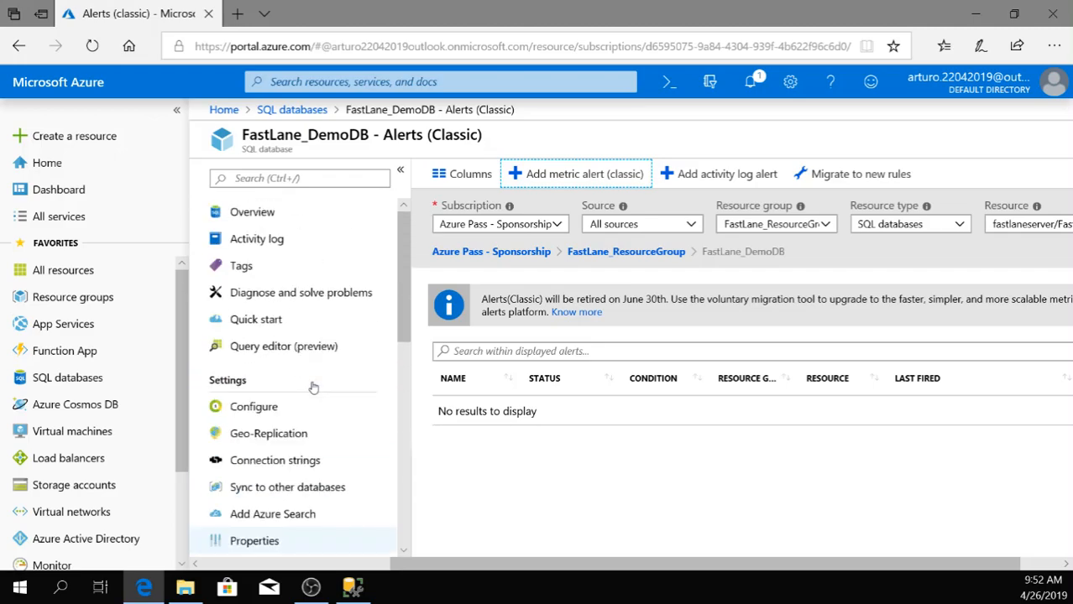
{"action": "left_click", "coordinate": [252, 211]}
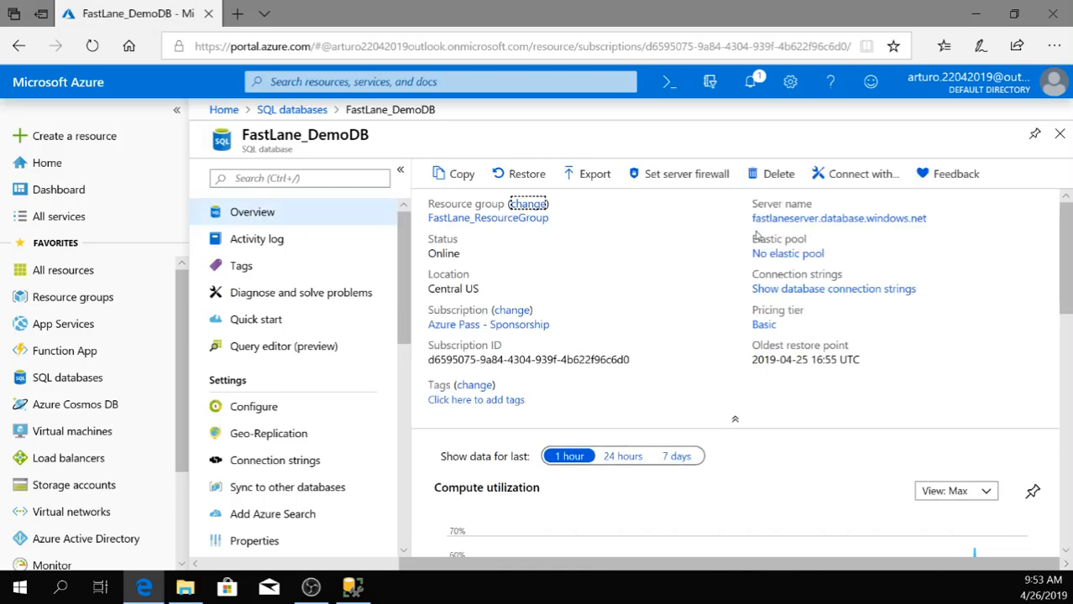
{"action": "left_click", "coordinate": [787, 224]}
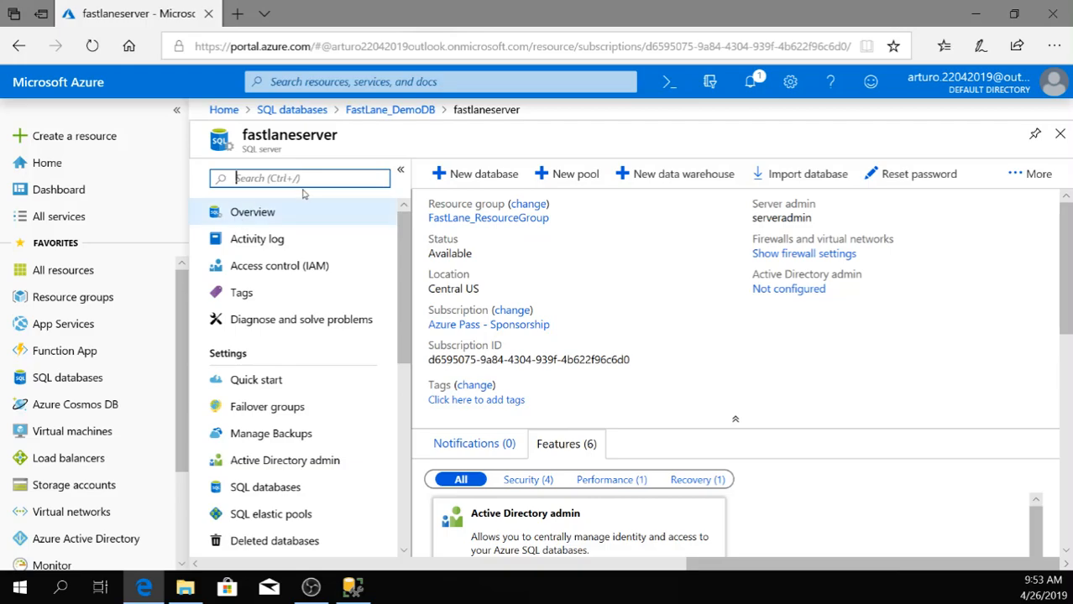
{"action": "left_click", "coordinate": [282, 271]}
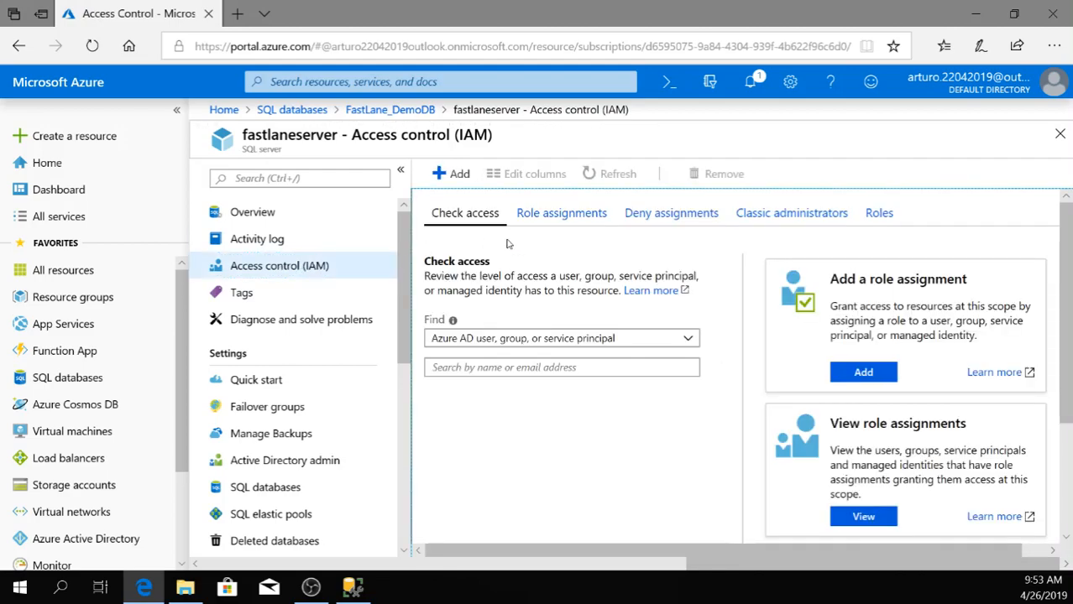
From fastlaneserver's role assignments, open the form for a new role assignment, look over the available roles, and leave it without saving.
{"action": "left_click", "coordinate": [564, 214]}
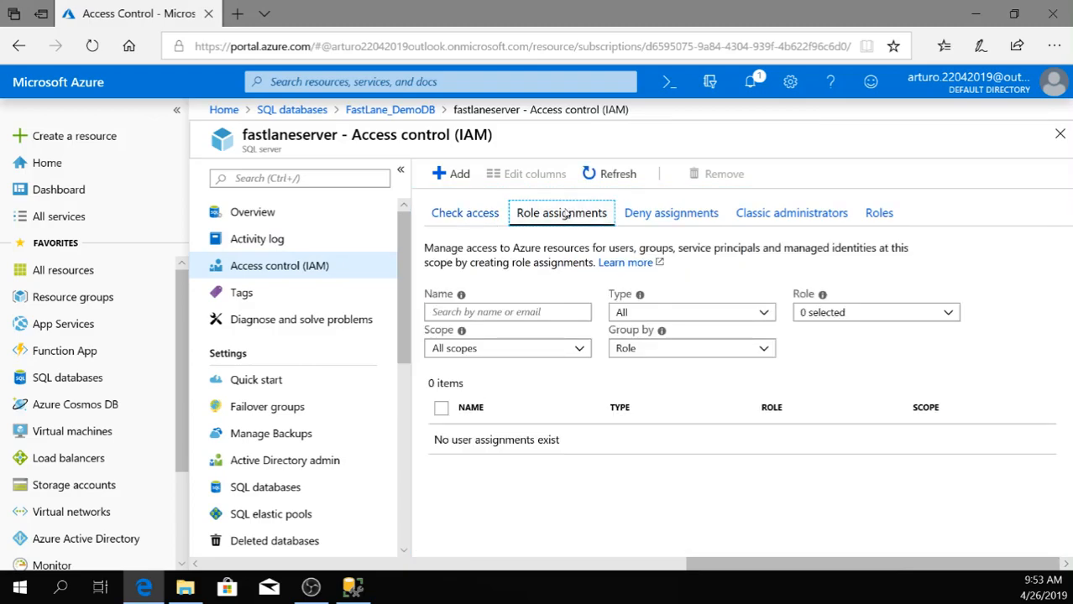
{"action": "left_click", "coordinate": [453, 173]}
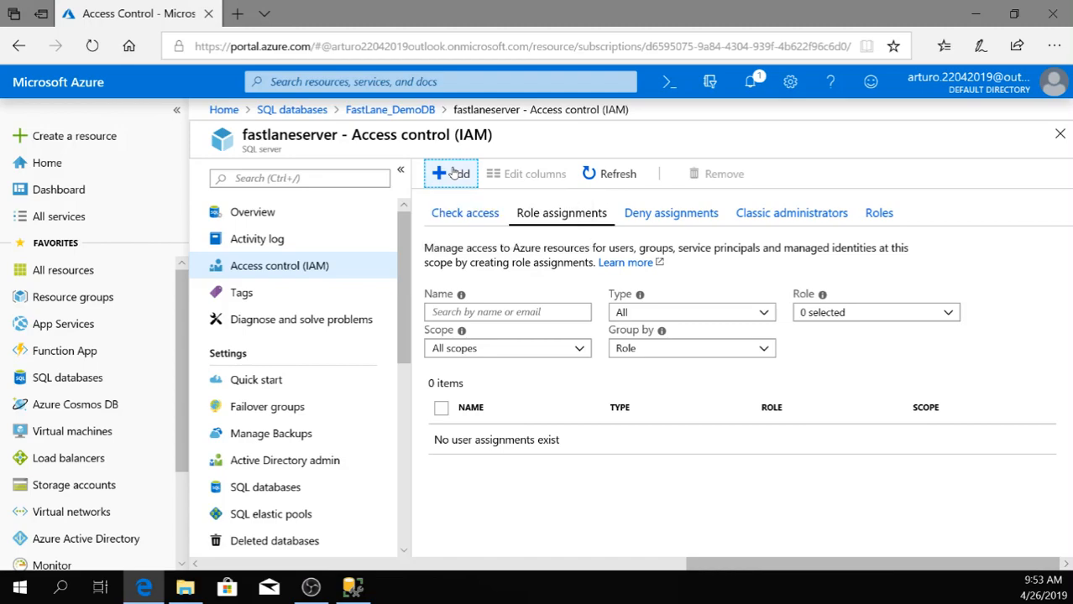
{"action": "left_click", "coordinate": [455, 175]}
{"action": "left_click", "coordinate": [457, 176]}
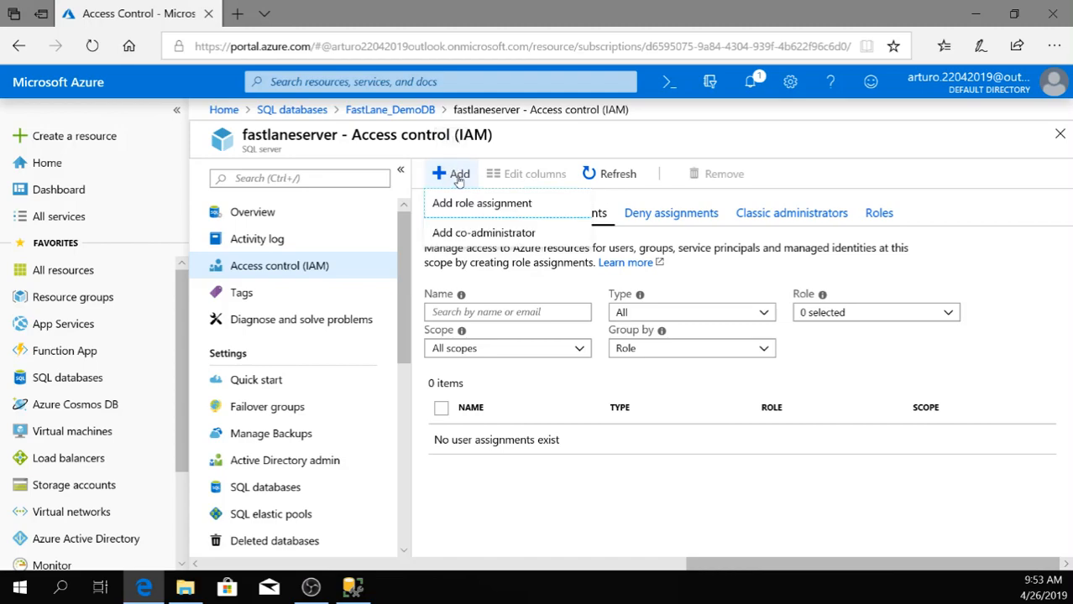
{"action": "left_click", "coordinate": [466, 207]}
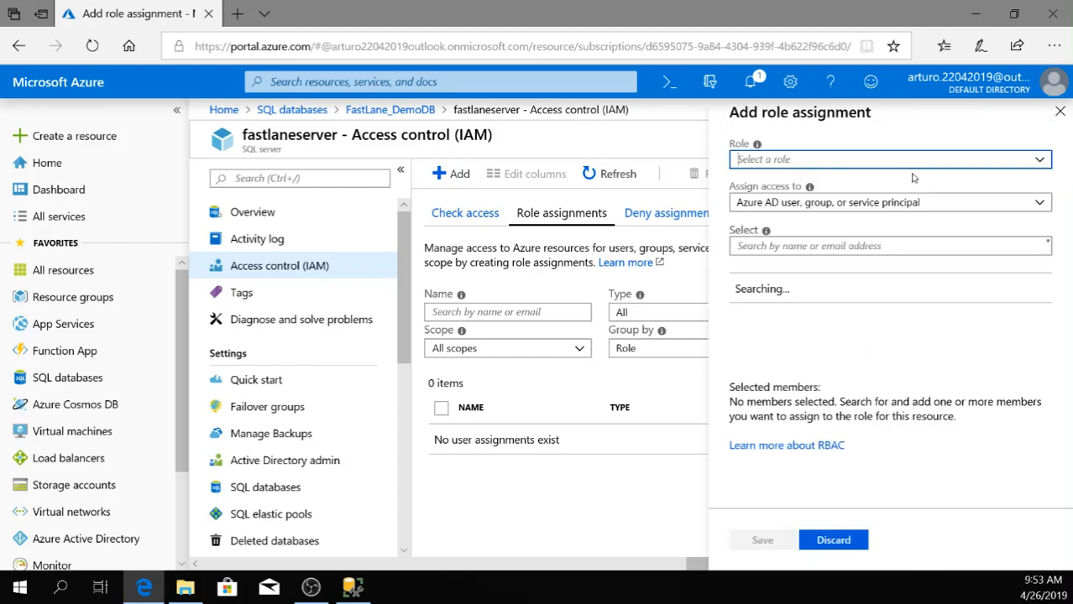
{"action": "left_click", "coordinate": [1041, 167]}
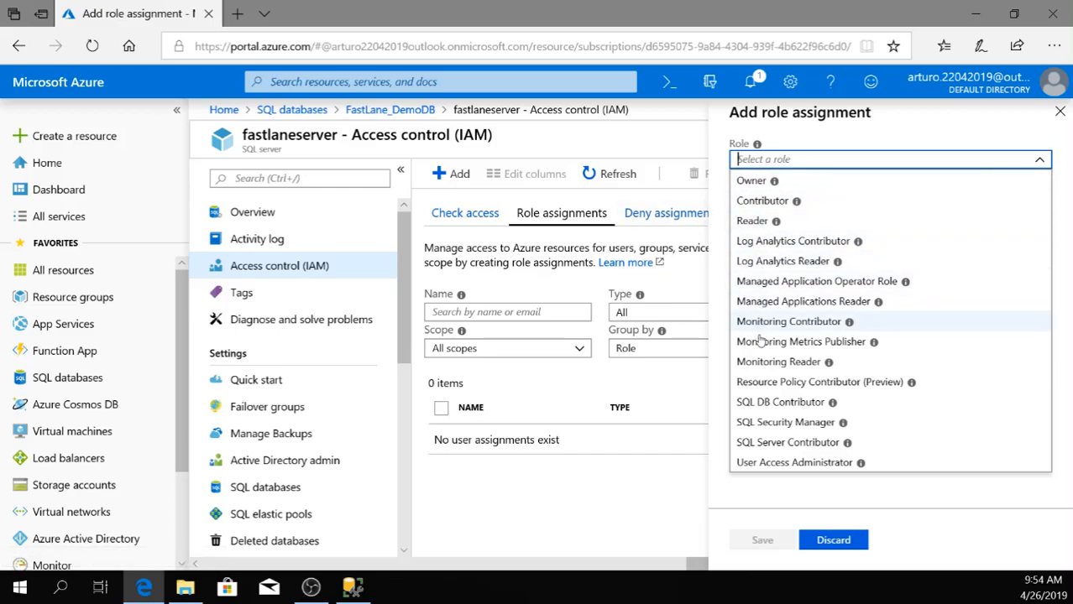
{"action": "left_click", "coordinate": [680, 384]}
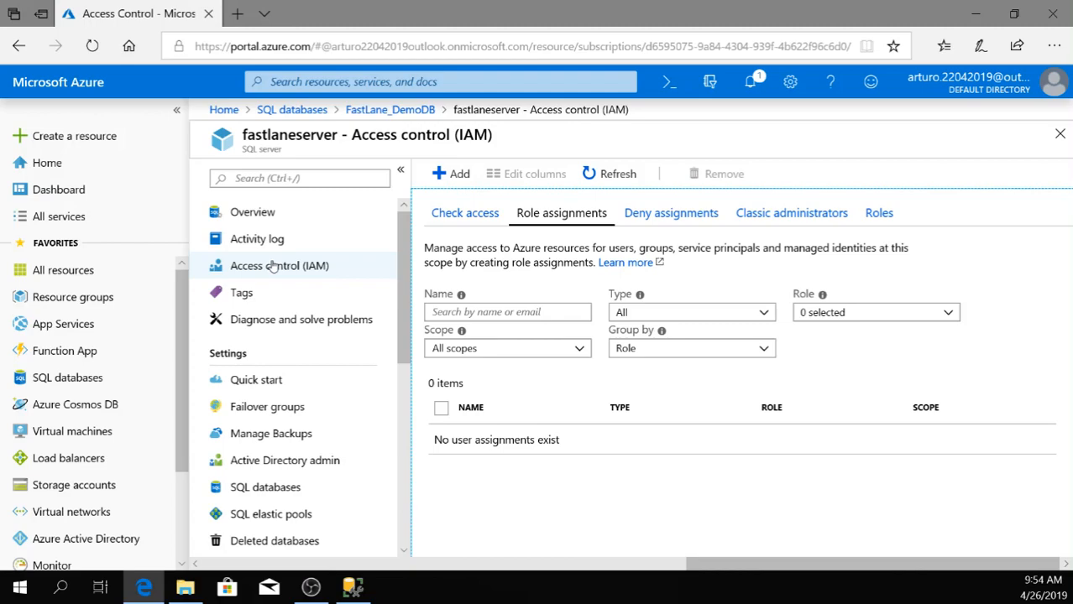
View the failover groups settings of fastlaneserver, and return to the server's overview.
{"action": "scroll", "coordinate": [273, 265], "scroll_direction": "down", "scroll_amount": 3}
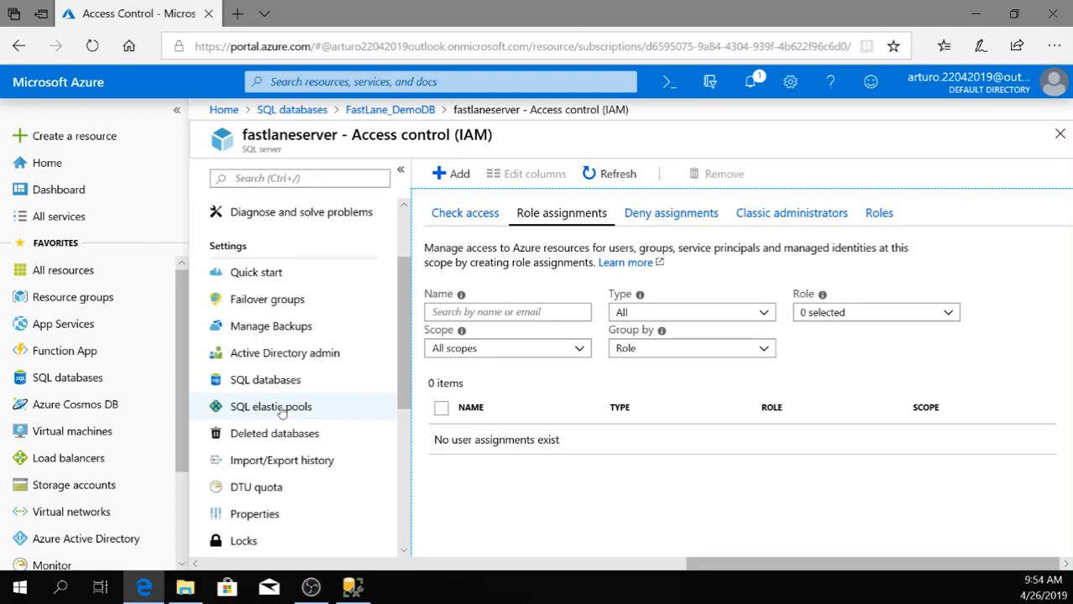
{"action": "left_click", "coordinate": [268, 298]}
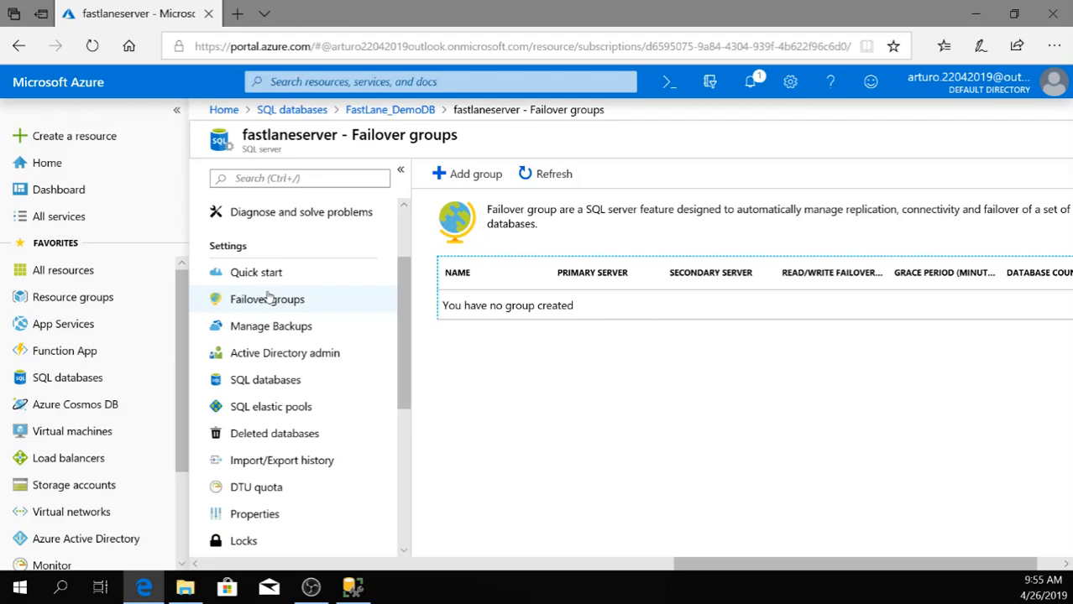
{"action": "left_click_drag", "start_coordinate": [409, 275], "coordinate": [381, 203]}
{"action": "left_click", "coordinate": [251, 213]}
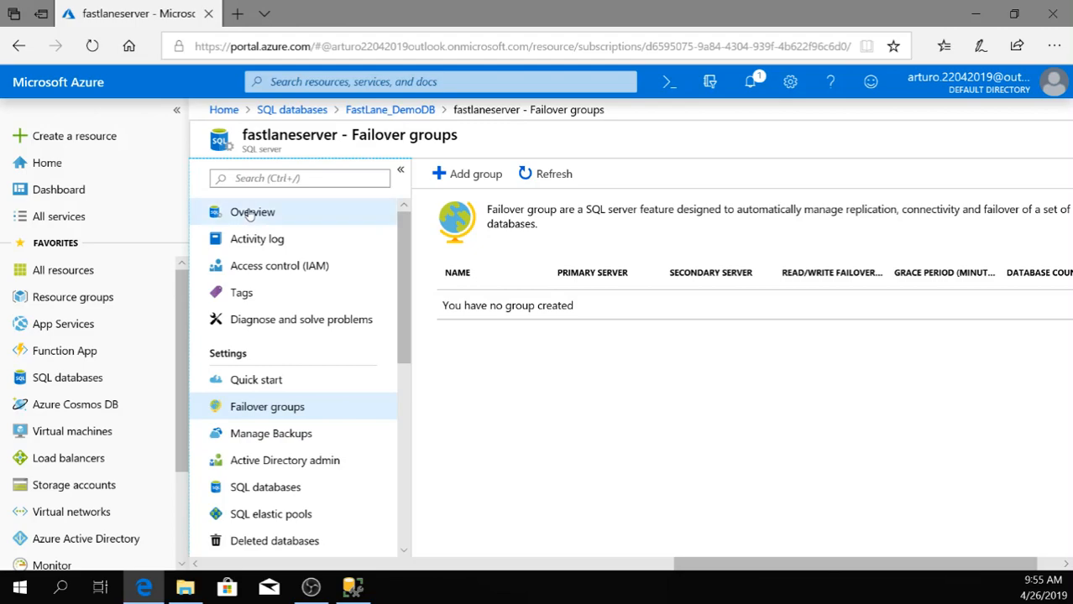